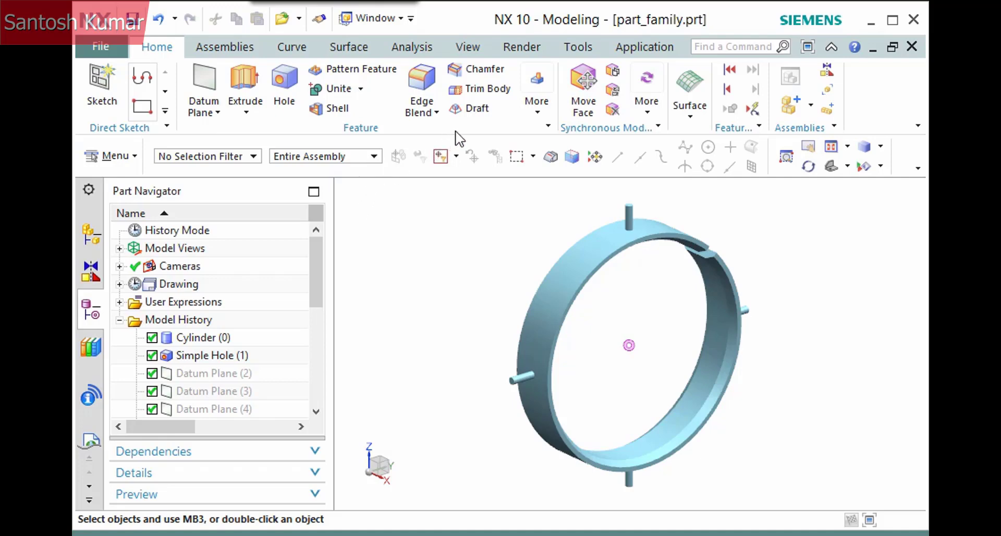
Switch the ribbon to the Tools tab to show the expression and part family commands
click(592, 55)
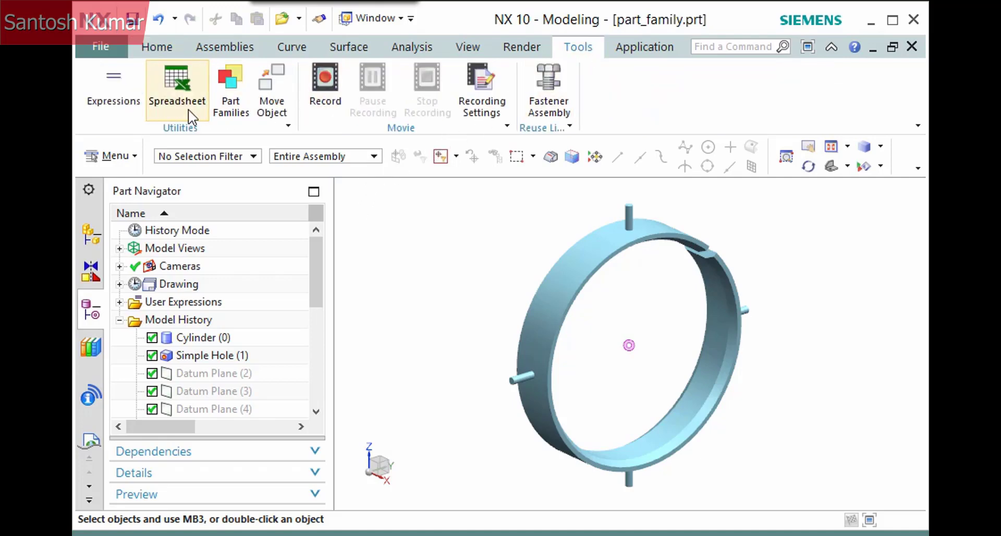
Check the expressions PIN_HEIGHT, PIN_NUM, PIPE_DIA, RING_THK and WIDTH, then close without changes
click(134, 108)
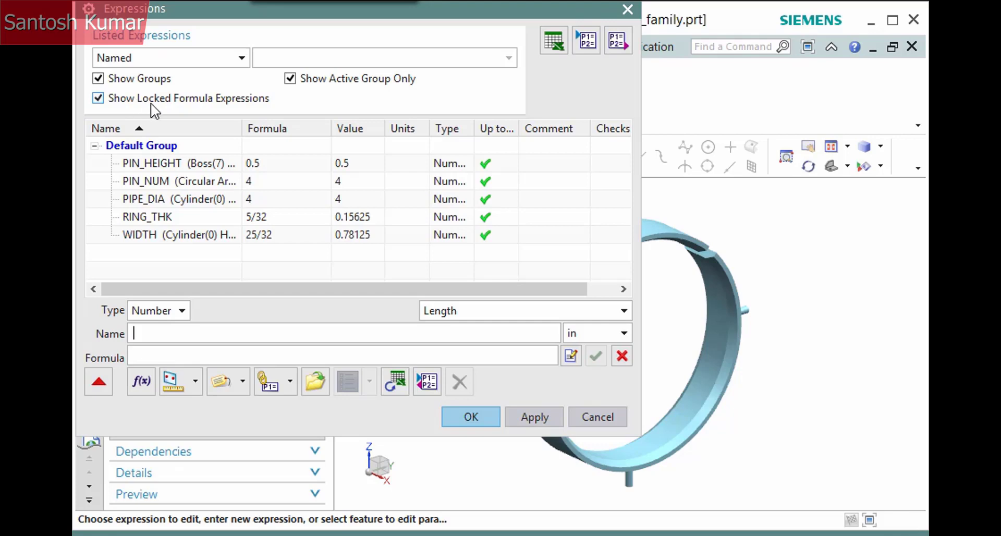
click(597, 417)
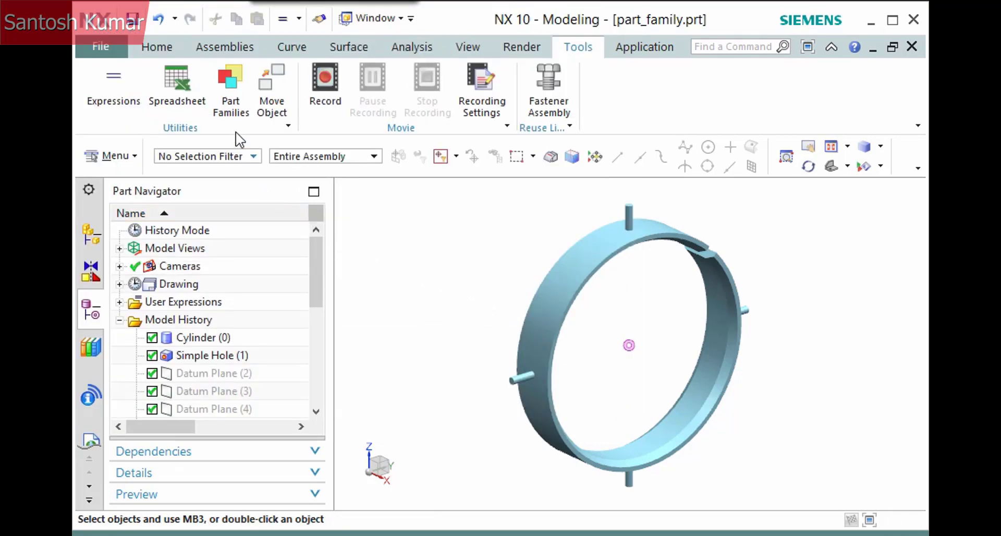
Start Part Families with Expressions as the column source and expand the remaining options
click(228, 110)
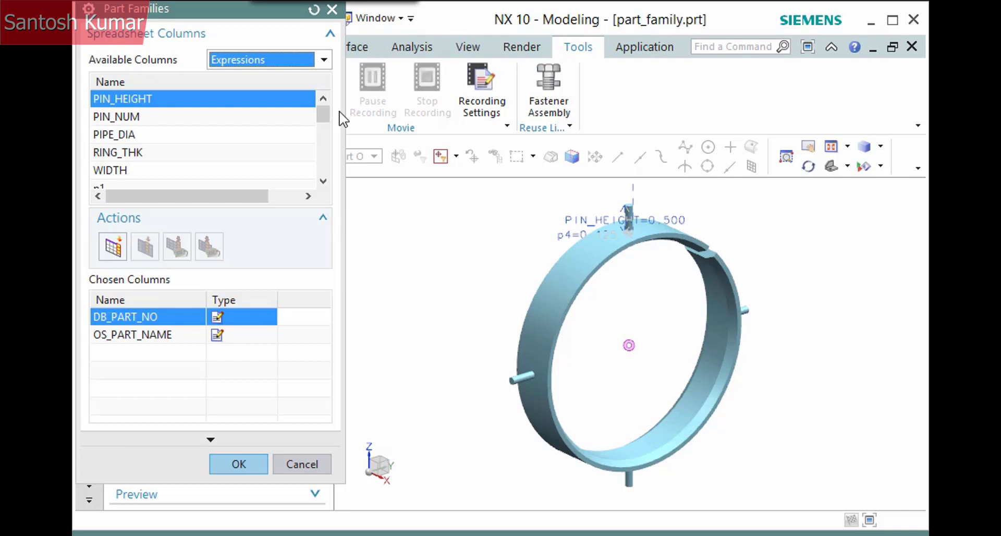
click(310, 59)
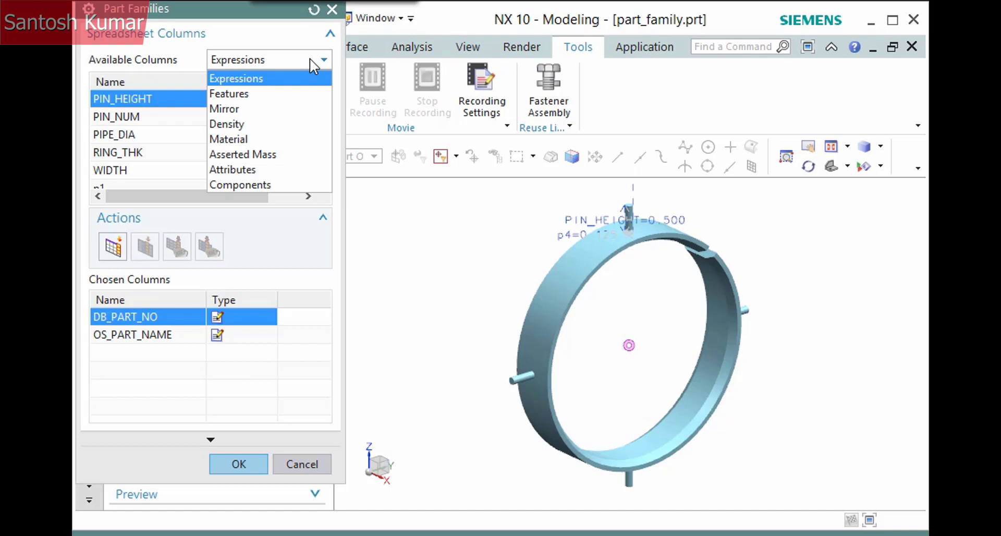
click(304, 56)
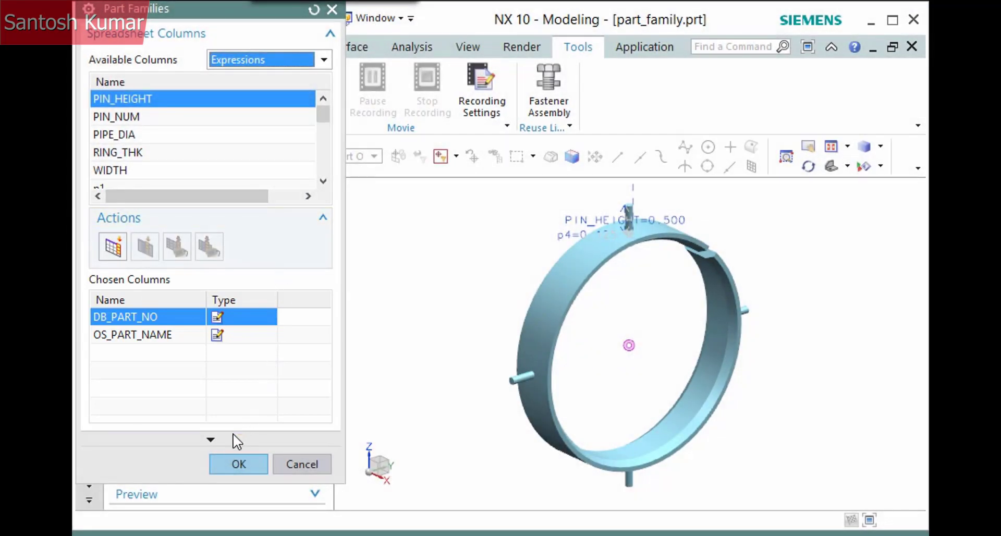
click(210, 439)
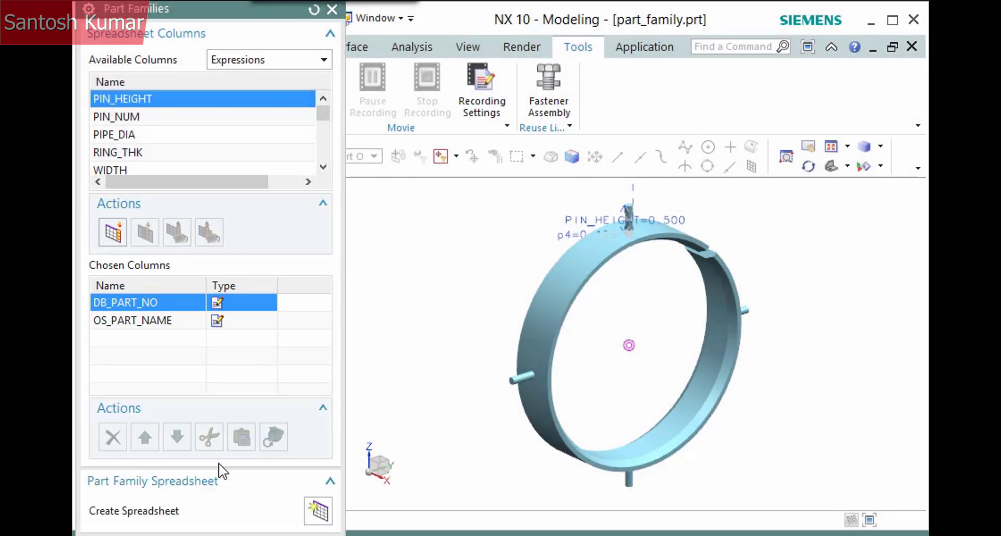
Turn off Importable Part Family Template and accept the status-change warning
click(172, 39)
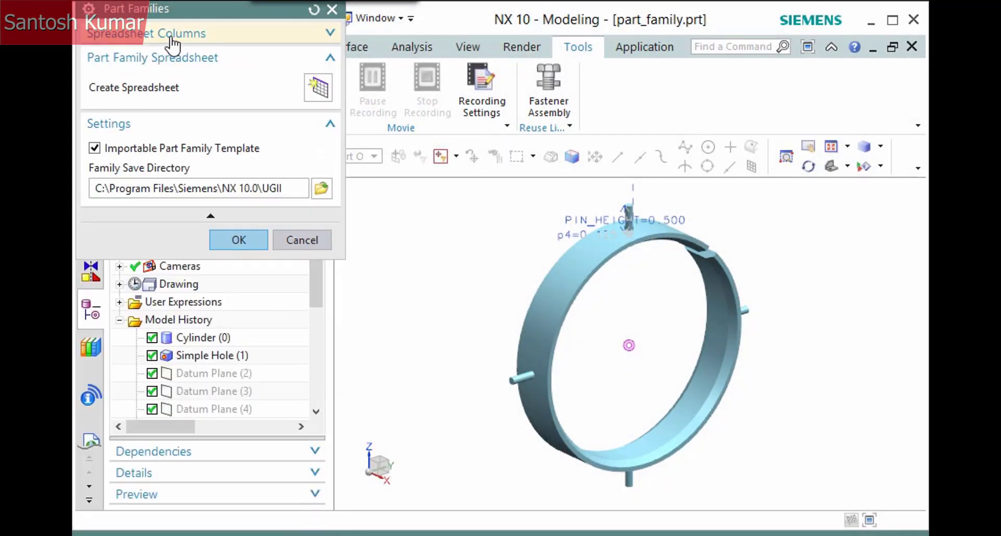
click(95, 148)
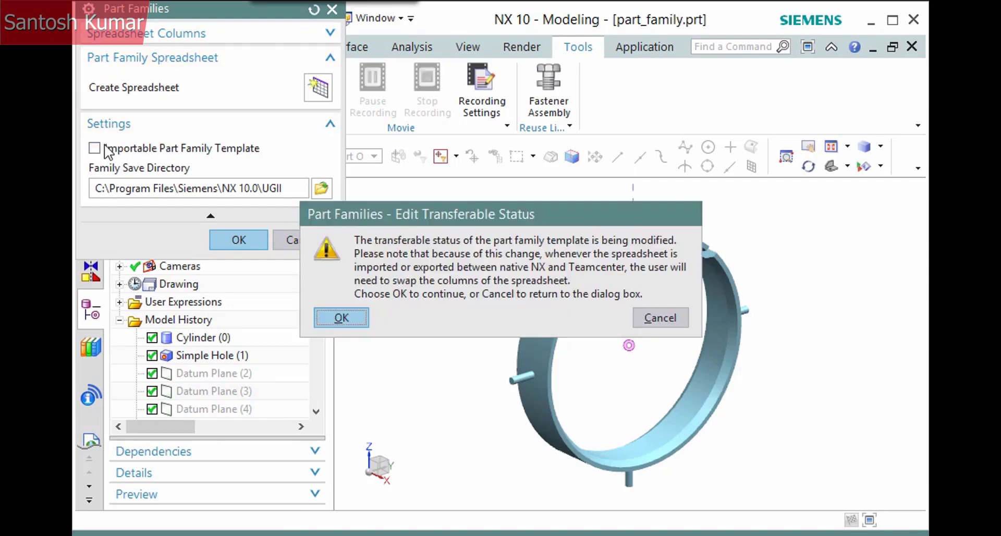
click(342, 318)
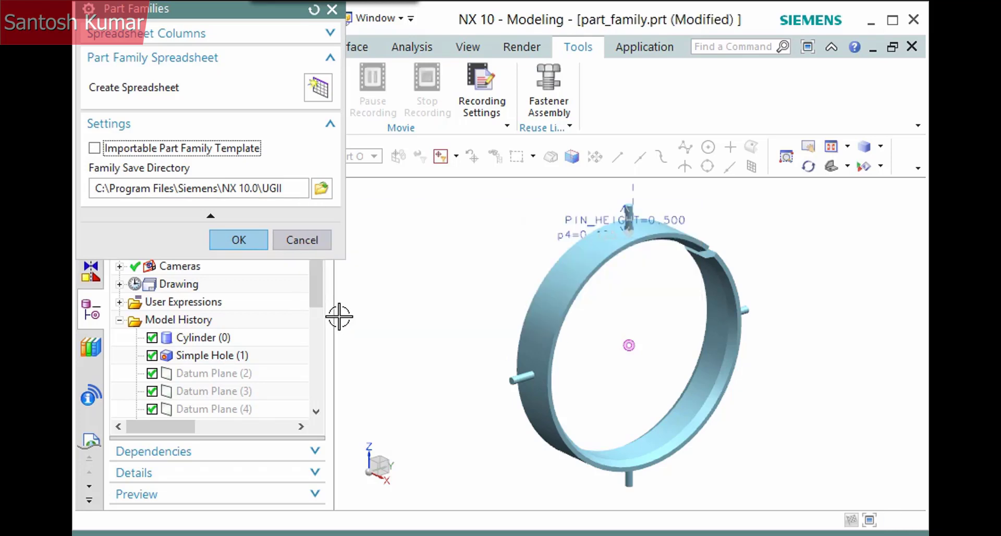
Set the family save directory to Documents\NX10 Advanced Modeling Video Projects\temp
click(320, 190)
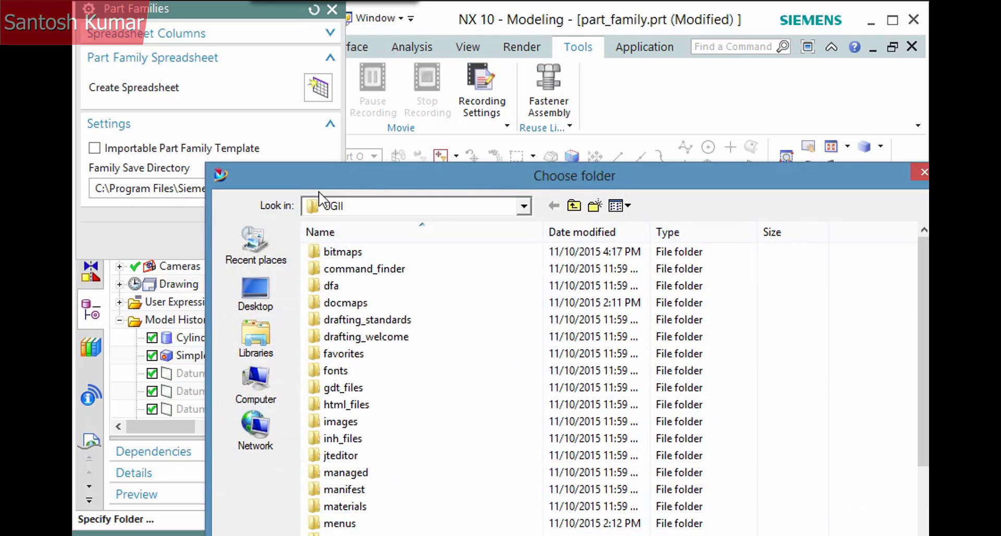
click(339, 209)
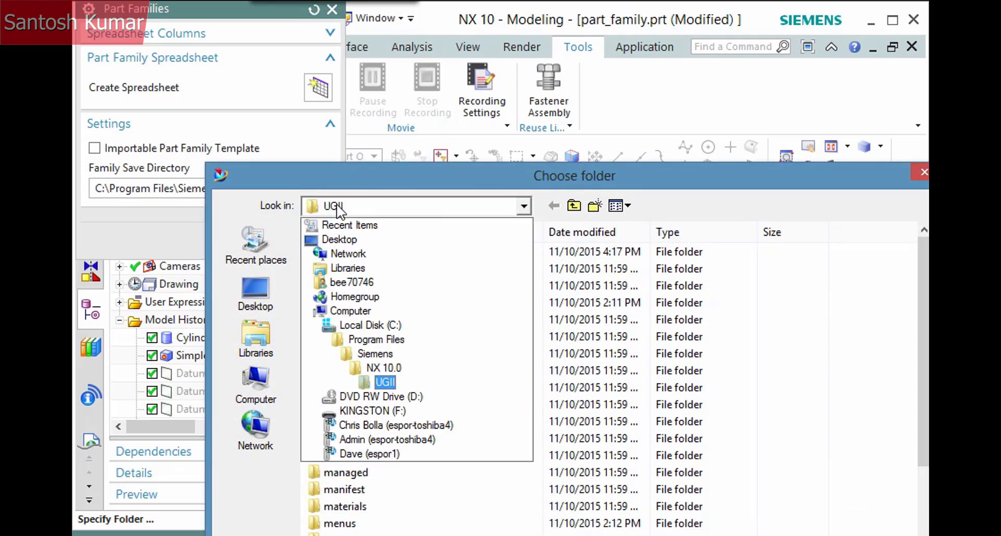
click(379, 289)
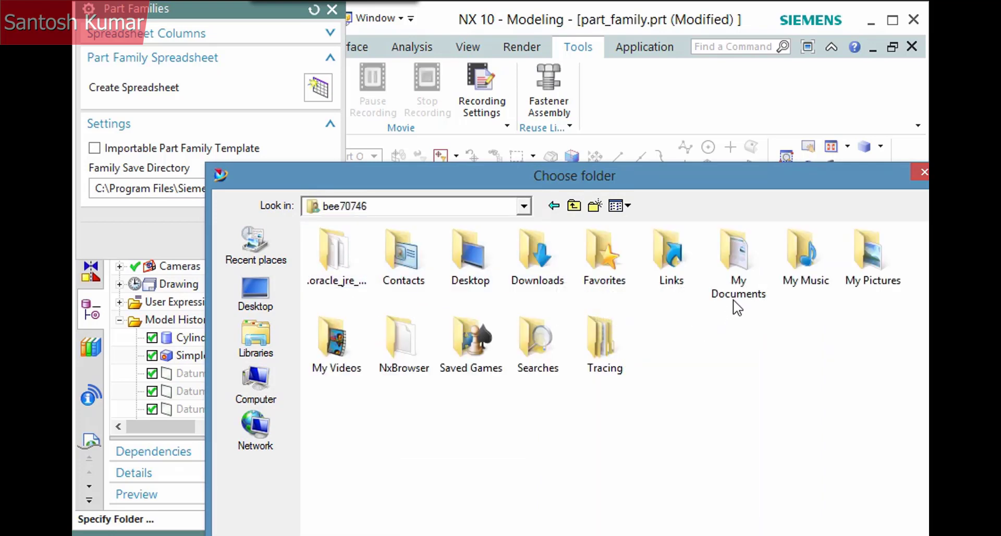
double_click(733, 292)
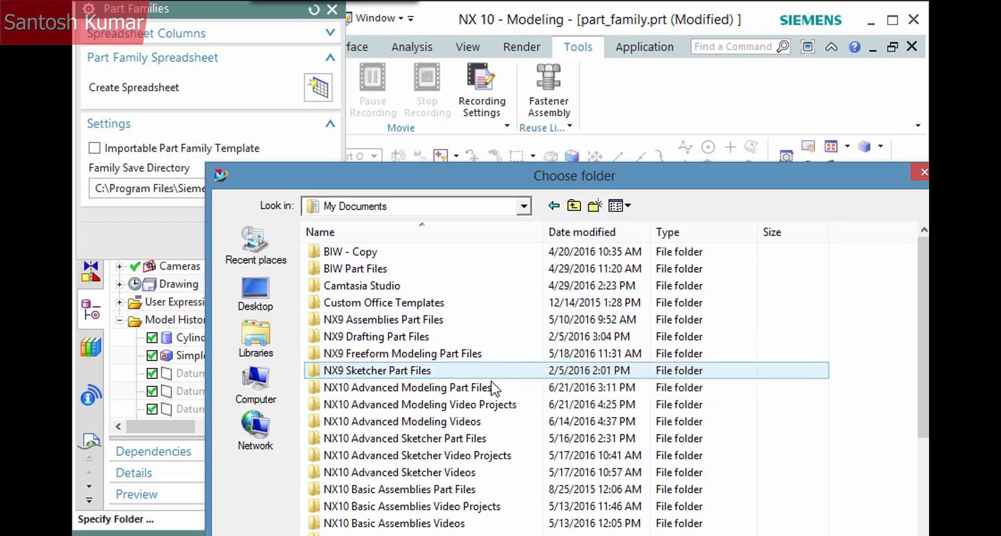
double_click(488, 405)
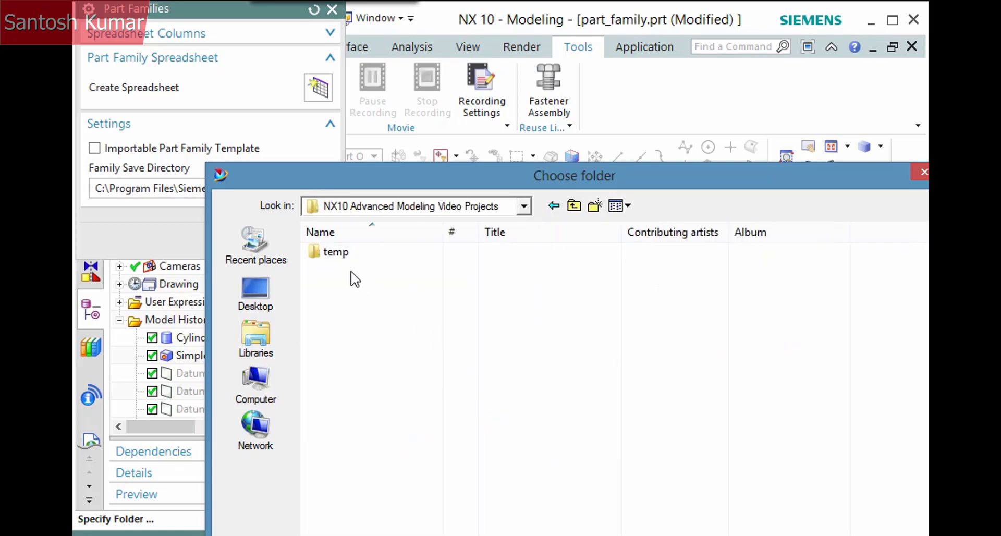
double_click(336, 255)
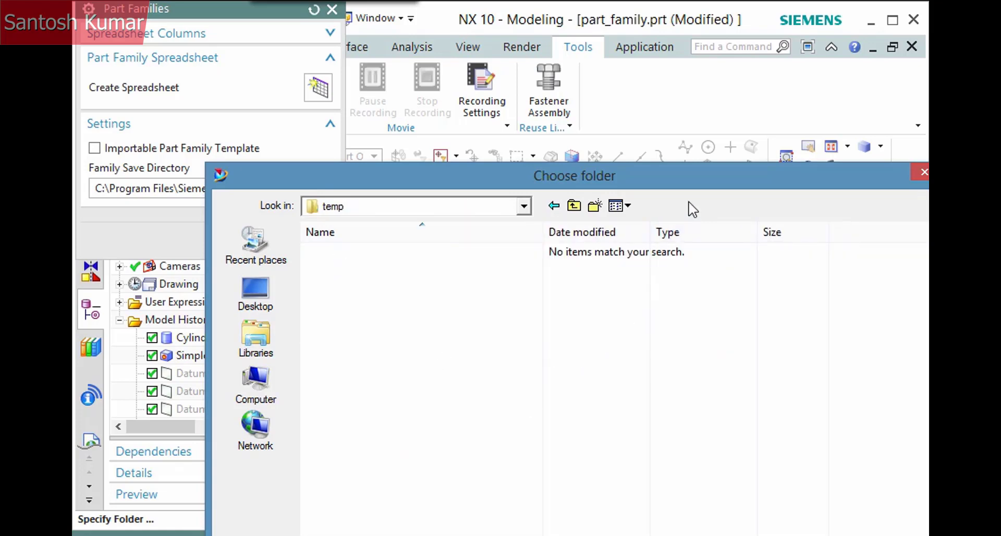
drag(690, 177, 609, 76)
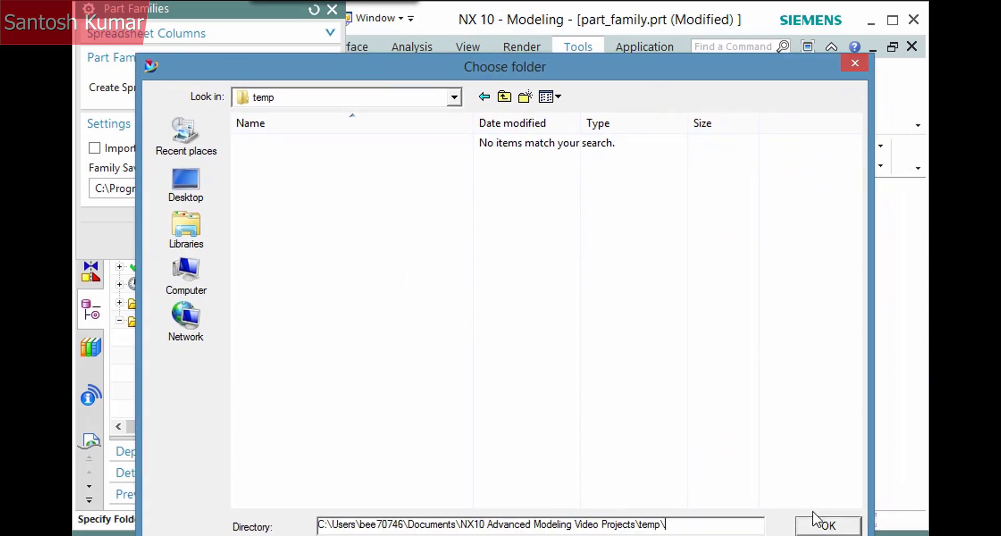
click(824, 522)
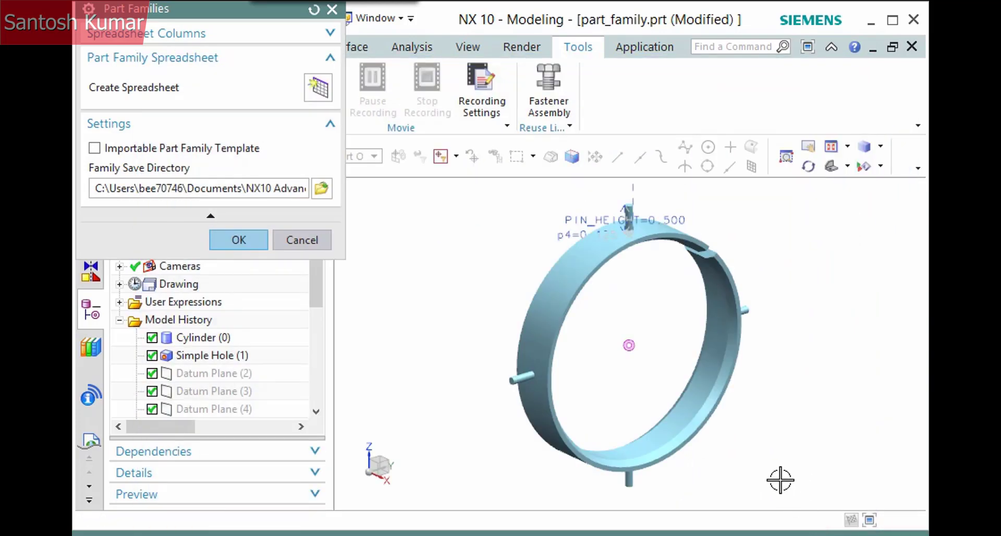
Append PIN_HEIGHT through WIDTH to the chosen spreadsheet columns and expand the dialog
click(207, 130)
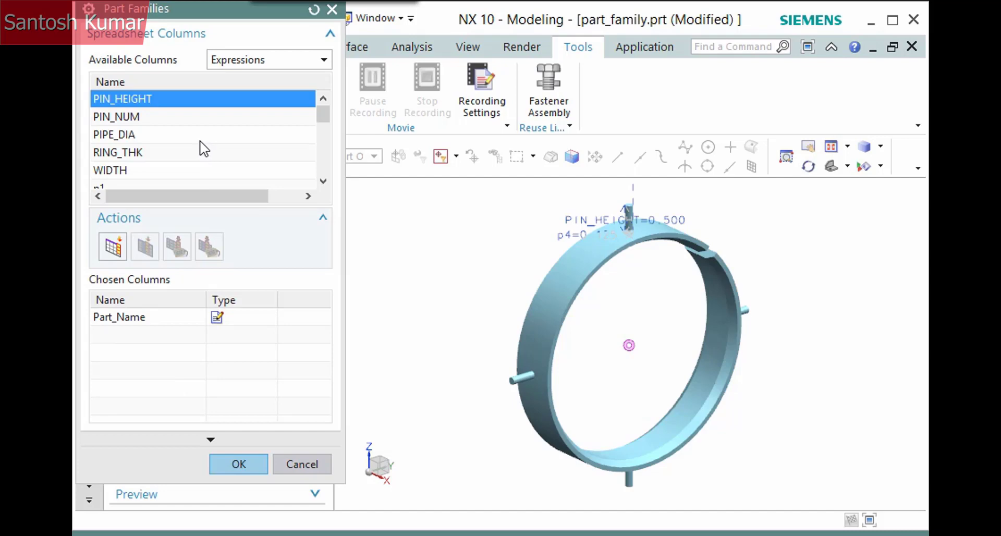
shift+click(148, 170)
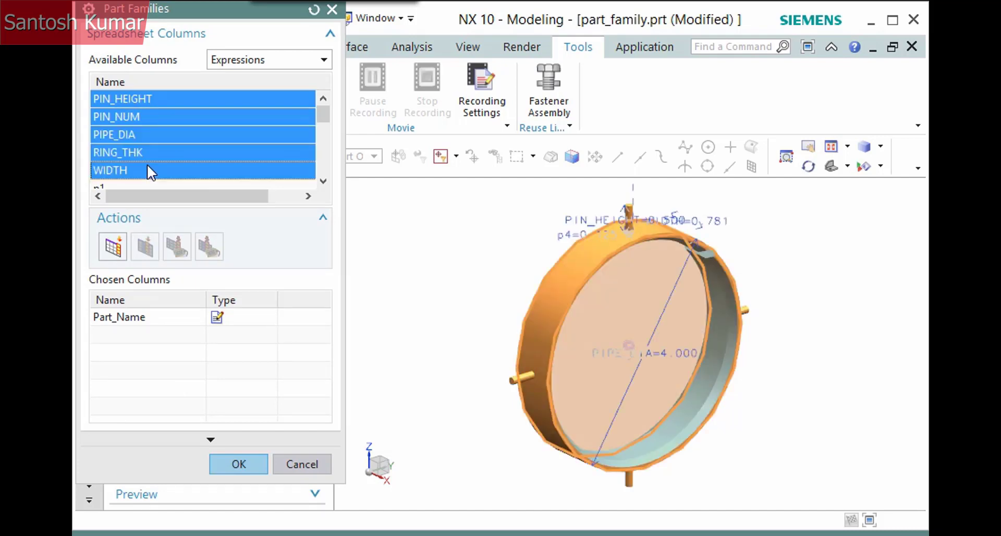
click(113, 247)
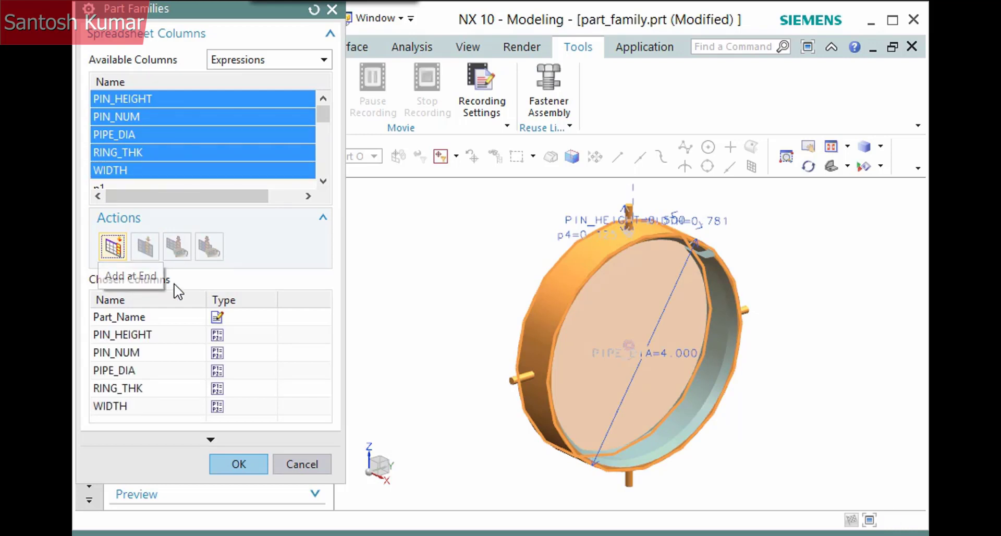
click(211, 439)
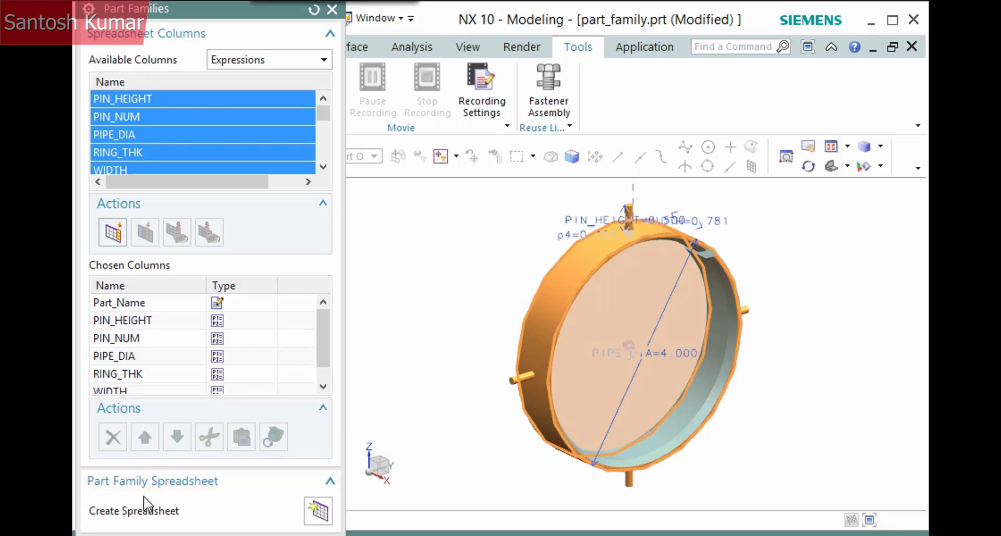
Create the family spreadsheet and enter members wr_4, wr_6 and wr_8 in column A
click(310, 515)
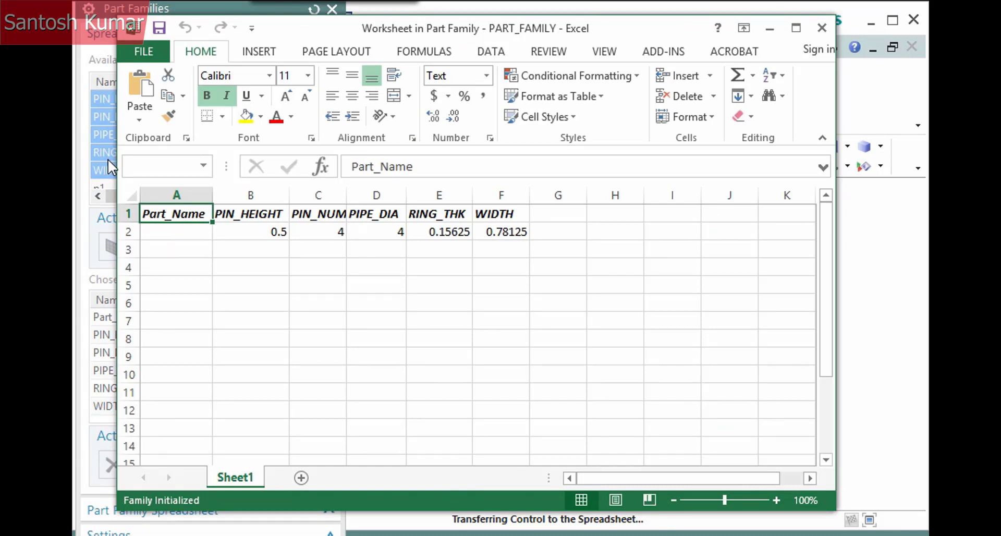
click(175, 233)
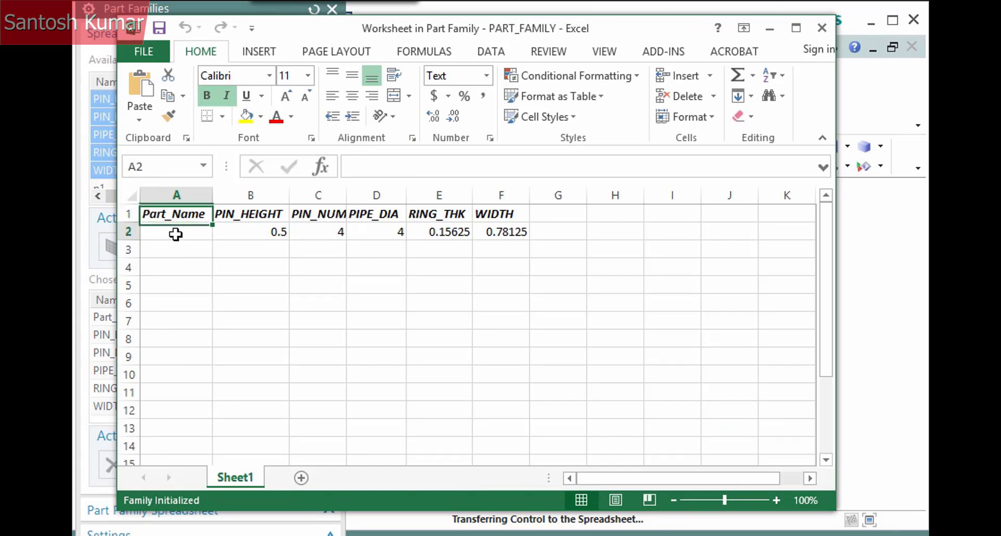
text(wr_)
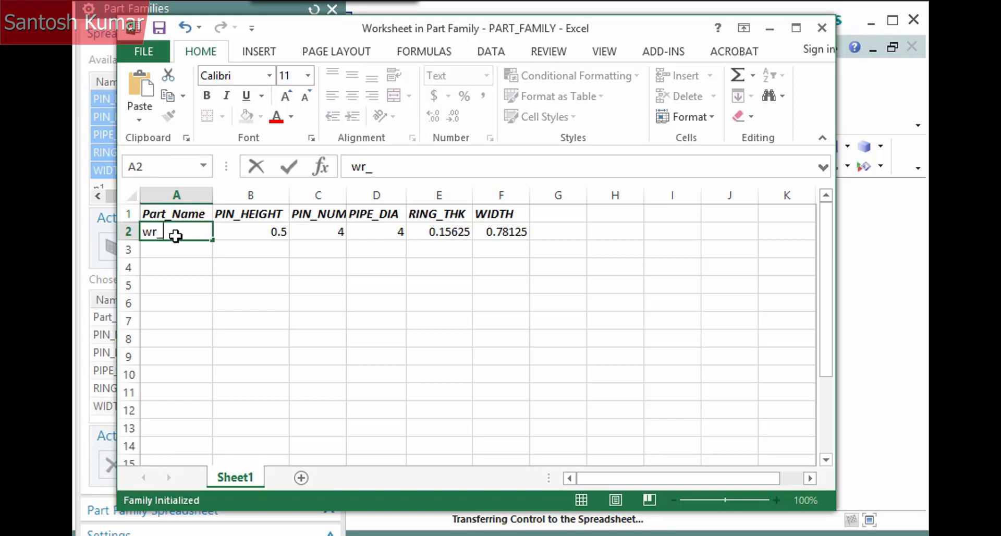
text(4)
key(Return)
text(wr_6)
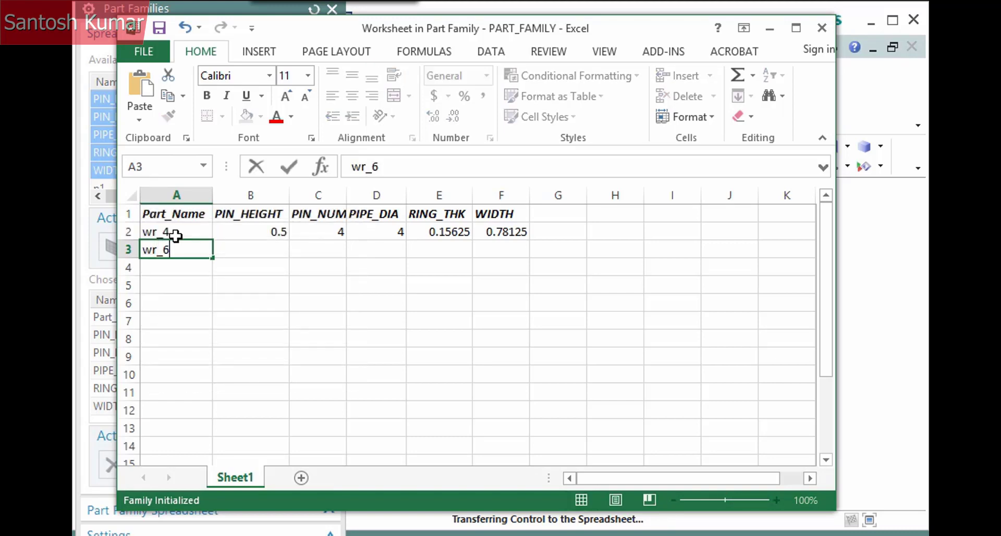
key(Return)
text(wr_)
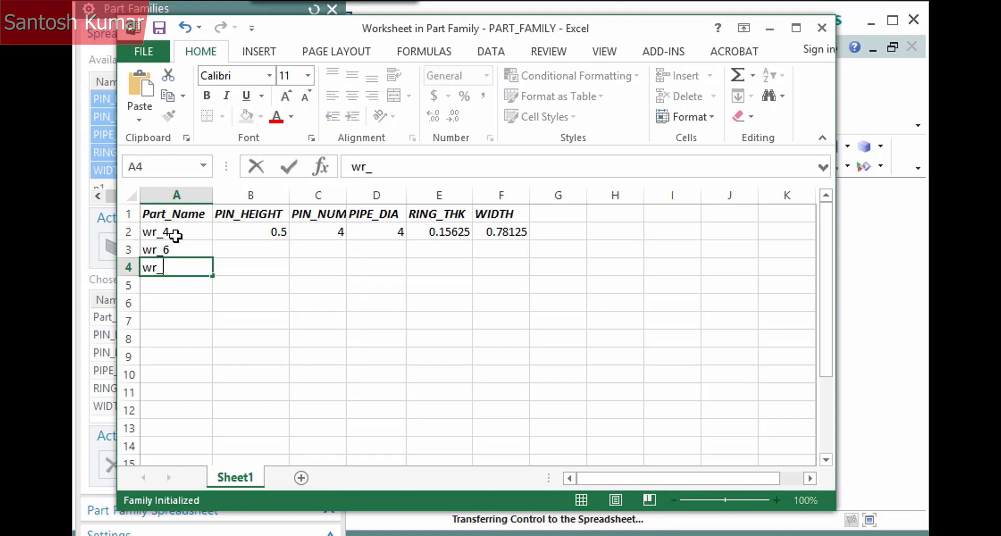
text(8)
key(Return)
Give wr_6 and wr_8 pin heights 0.75 and 1, and pin counts 4 and 5
key(Up)
key(Right)
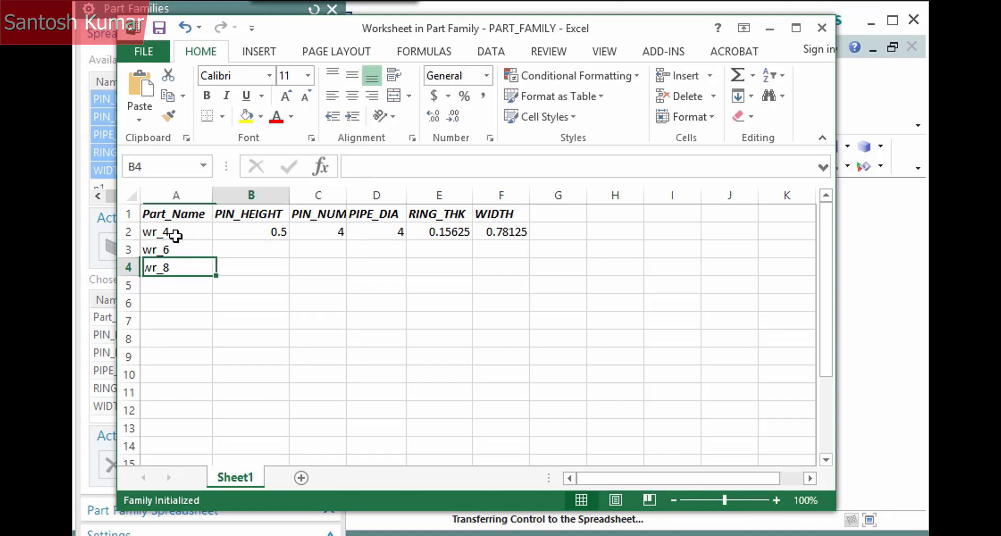
key(Up)
text(.75)
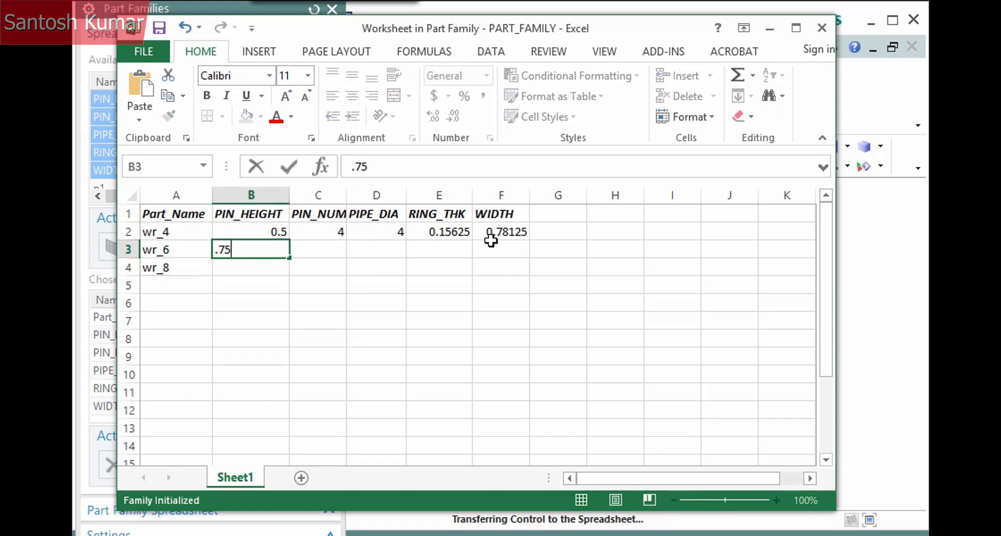
key(Return)
text(1)
key(Return)
key(Up)
key(Up)
key(Right)
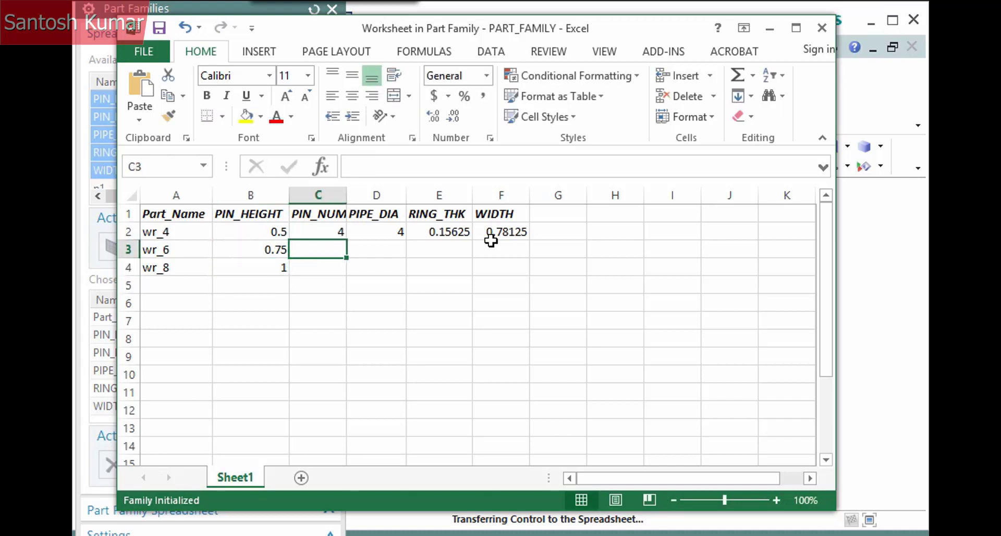
text(4)
key(Return)
text(5)
key(Return)
Enter pipe diameters 6 for wr_6 and 8 for wr_8
key(Up)
key(Up)
key(Right)
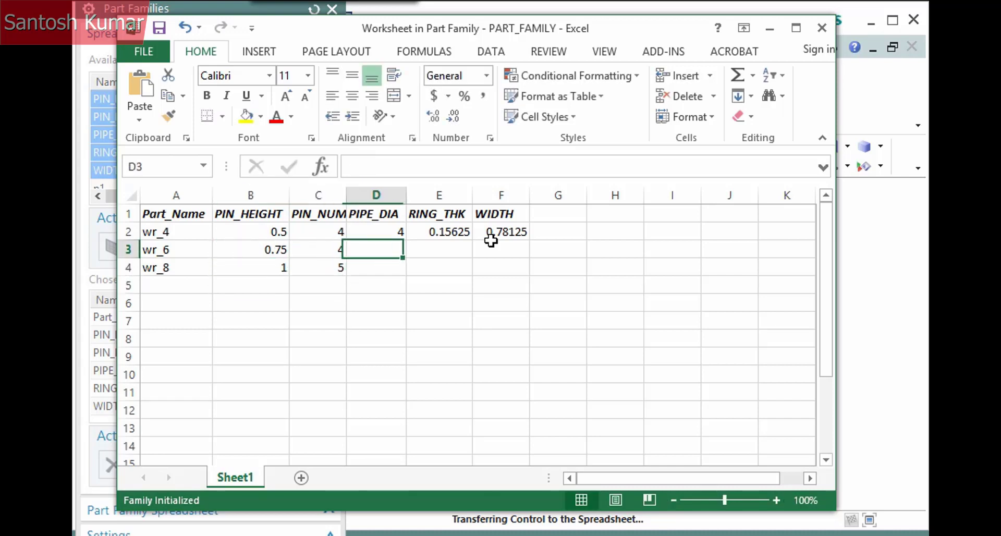
text(6)
key(Return)
text(8)
key(Return)
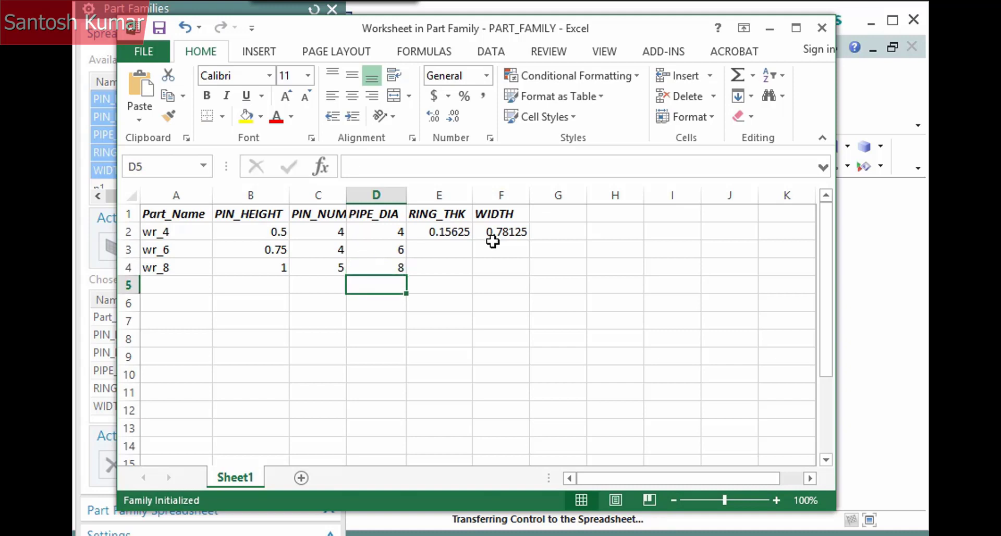
Copy wr_4's RING_THK and WIDTH into wr_6, and give wr_8 ring thickness 0.1875
key(Up)
key(Up)
key(Right)
key(Up)
key(shift+Right)
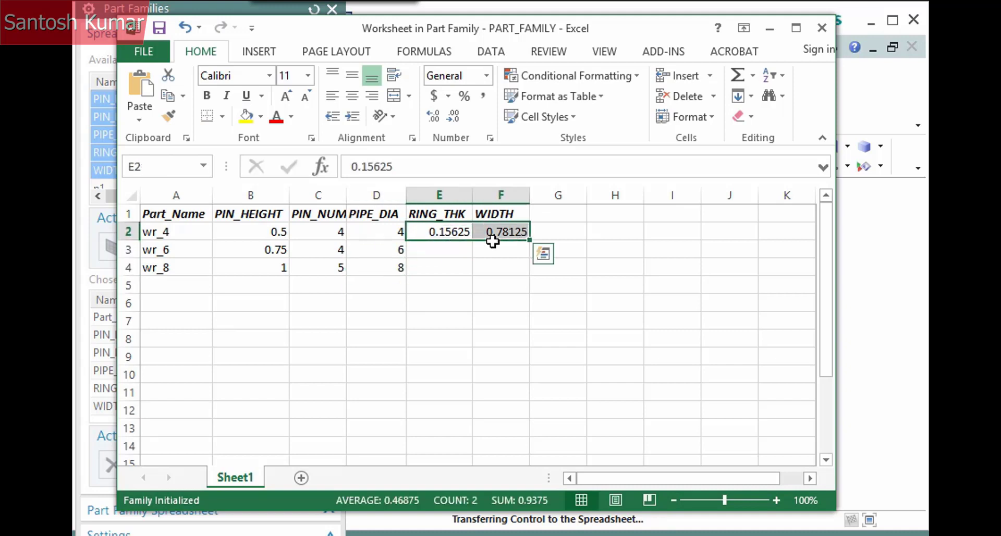
key(ctrl+c)
key(Down)
key(ctrl+v)
key(Down)
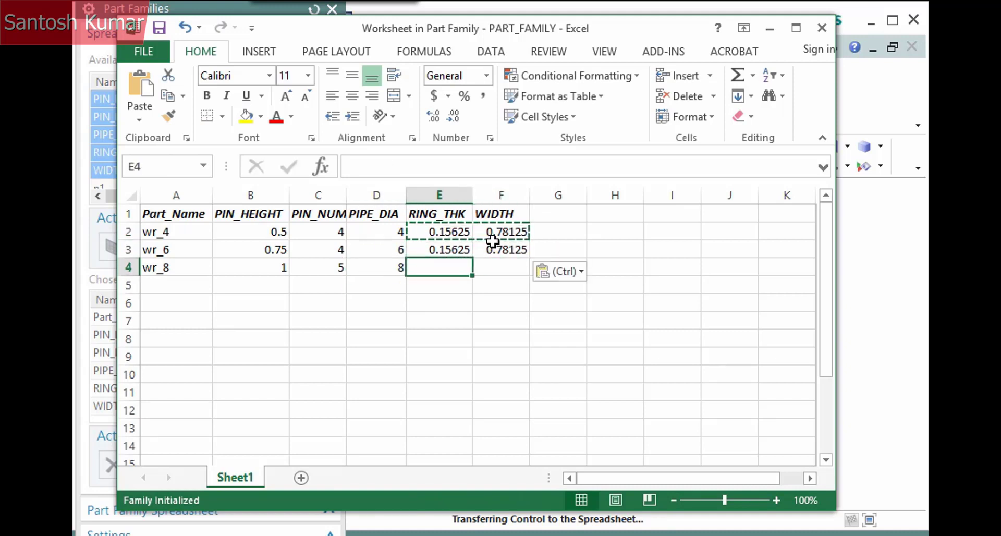
text(.1875)
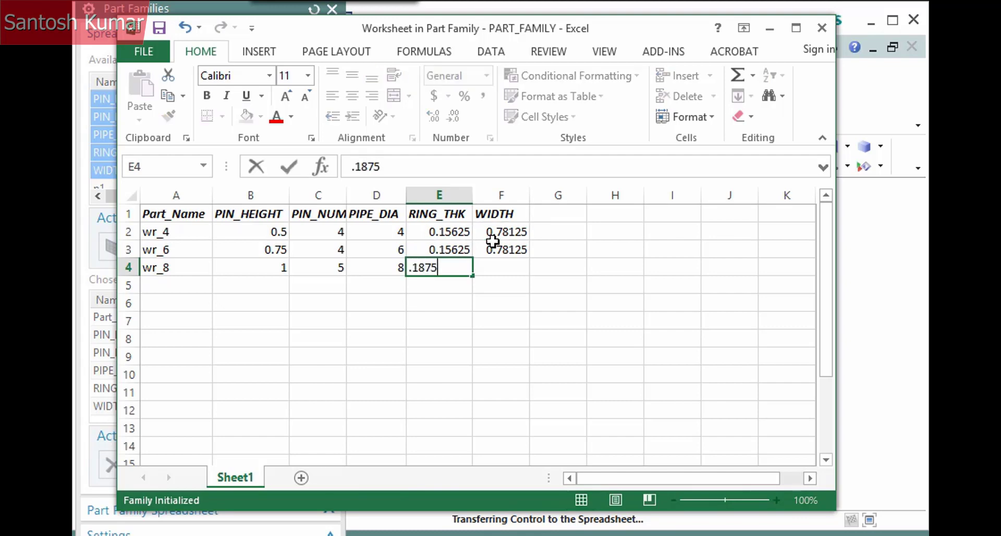
key(Tab)
Enter 0.9375 as wr_8's WIDTH to complete the family table
text(.9375)
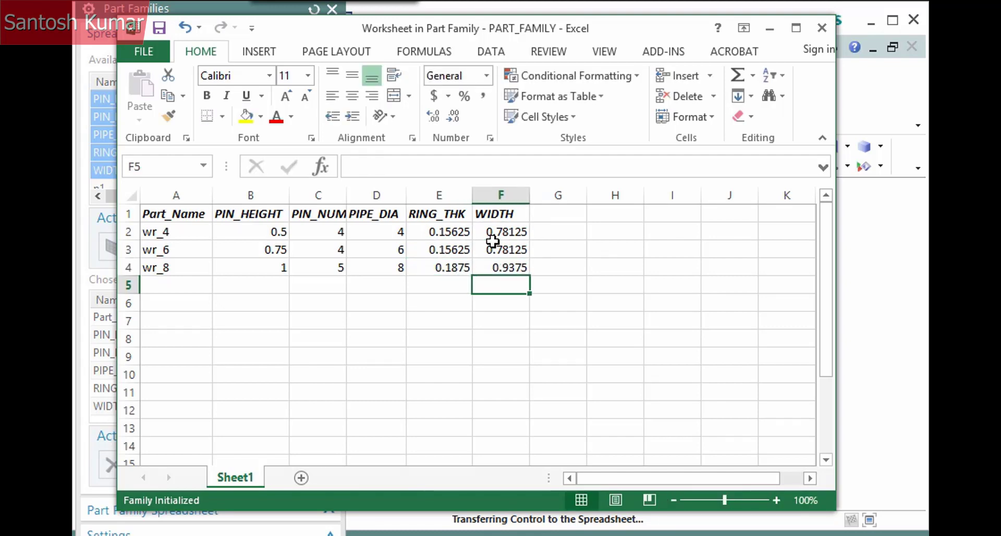
key(Return)
click(662, 53)
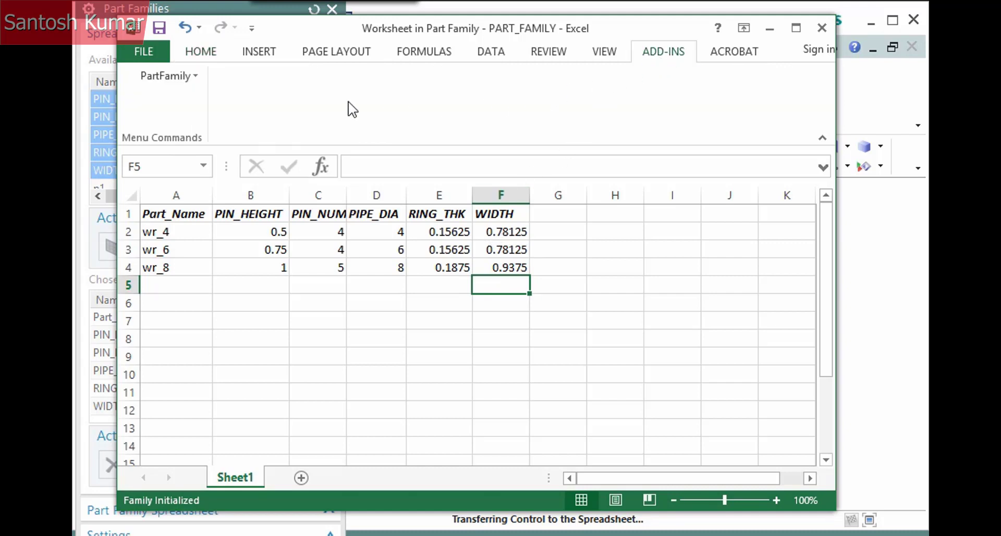
click(190, 77)
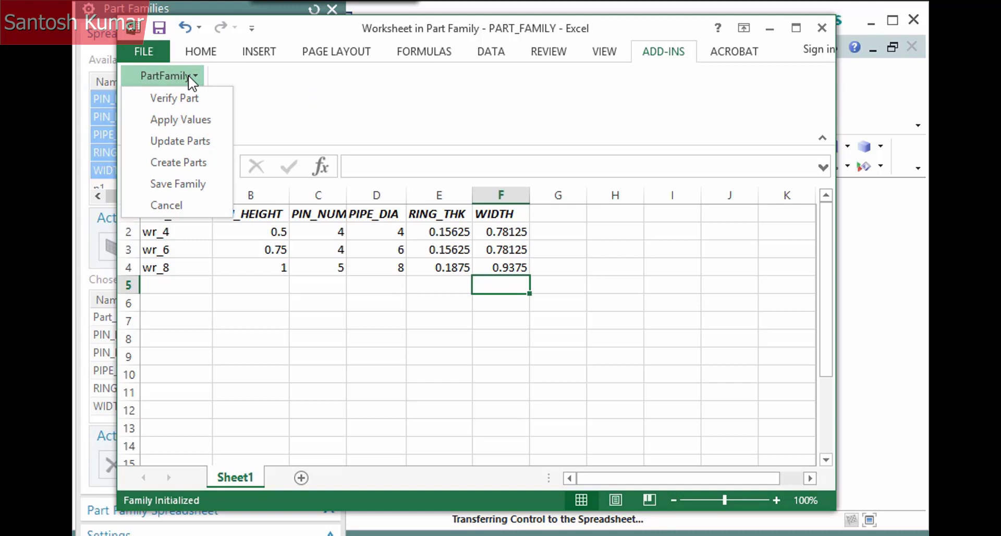
click(218, 81)
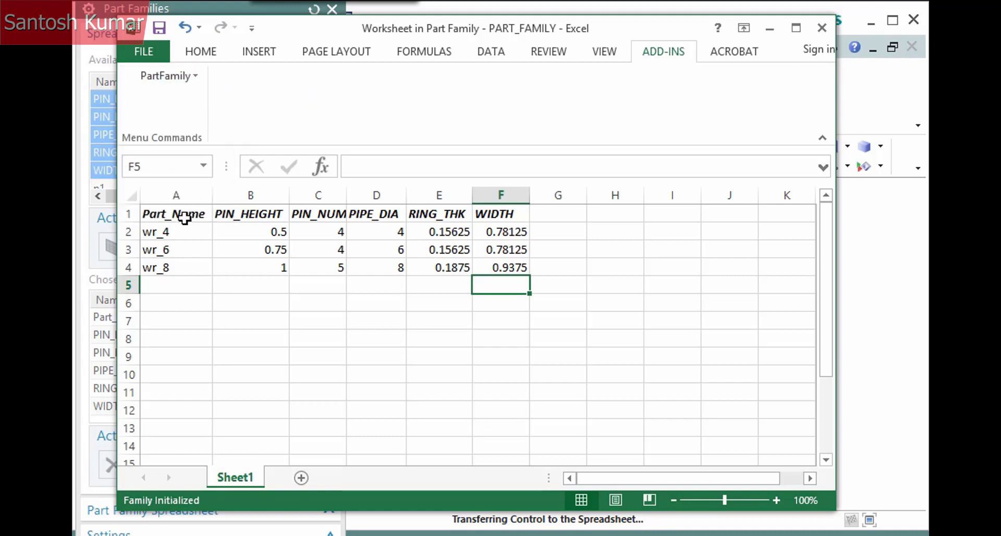
Select the wr_6 row and run PartFamily Verify Part on it
click(125, 248)
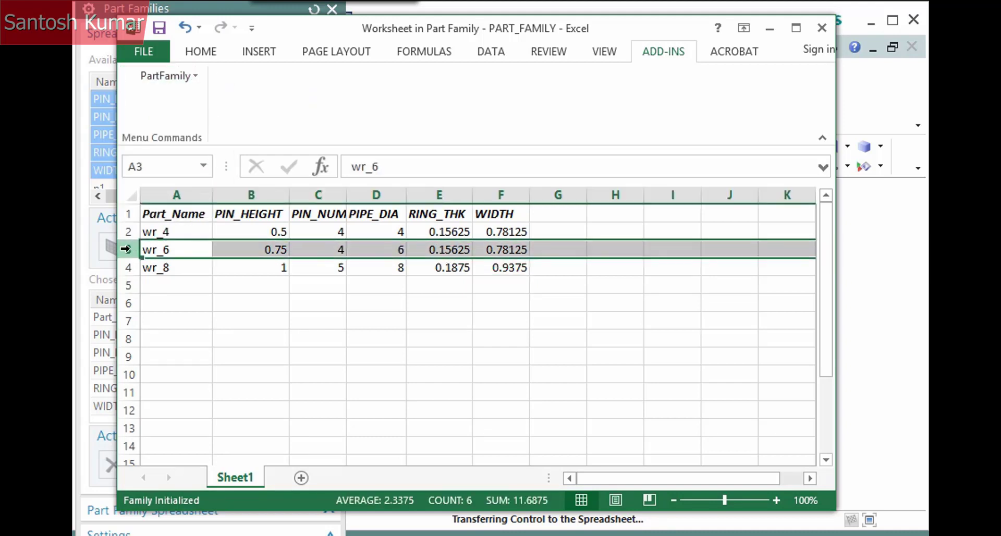
click(186, 78)
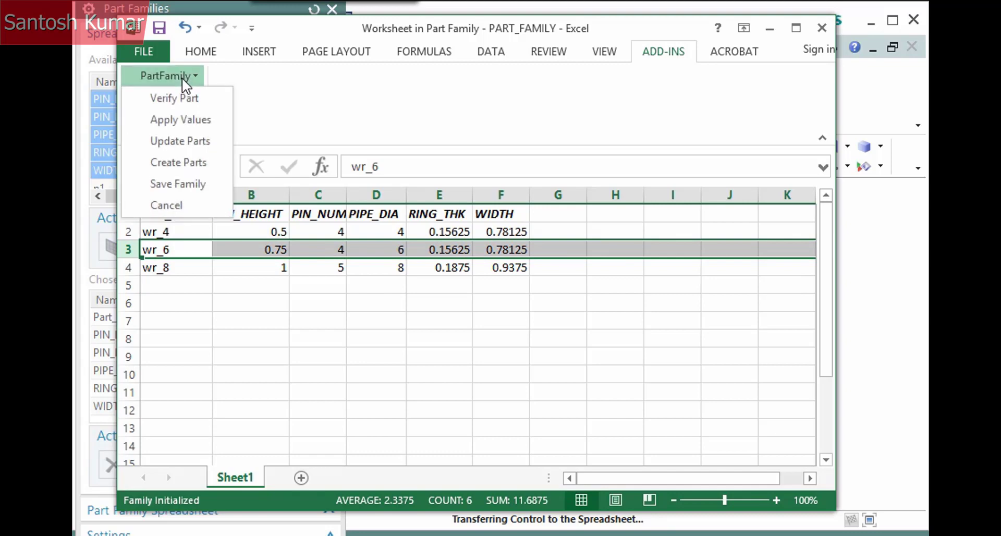
click(186, 96)
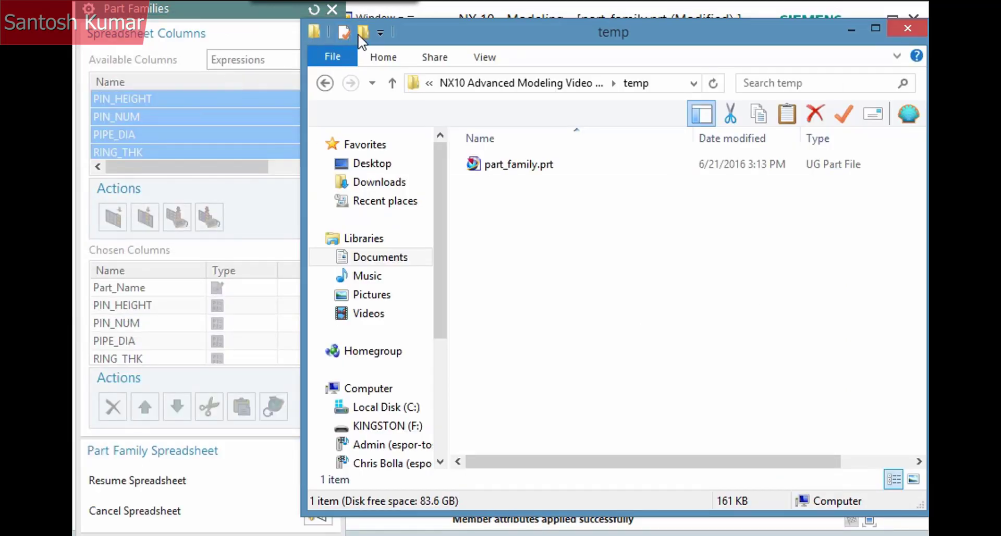
Bring the NX modelling window back to the front
click(696, 16)
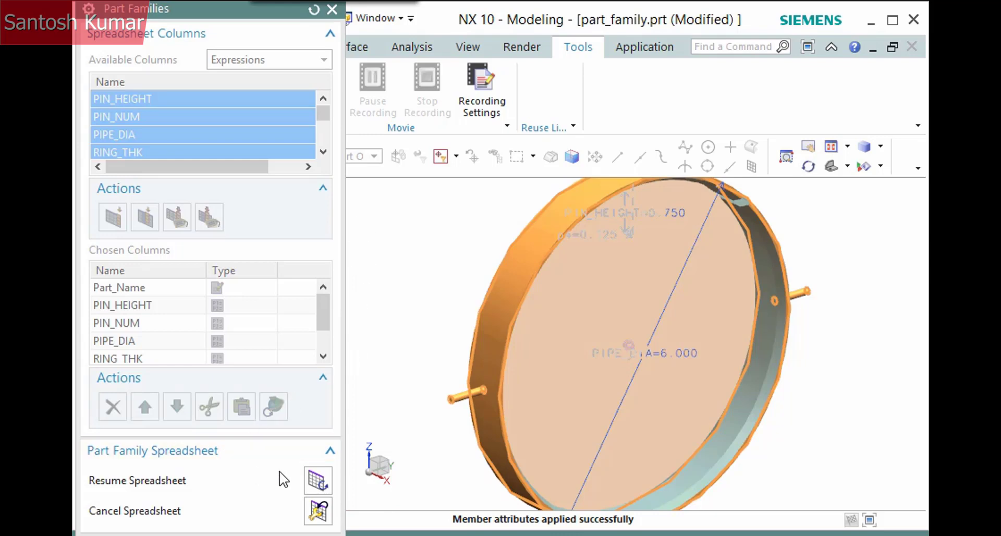
Select rows 2–4 (wr_4, wr_6, wr_8) in Excel and run PartFamily Create Parts
click(318, 480)
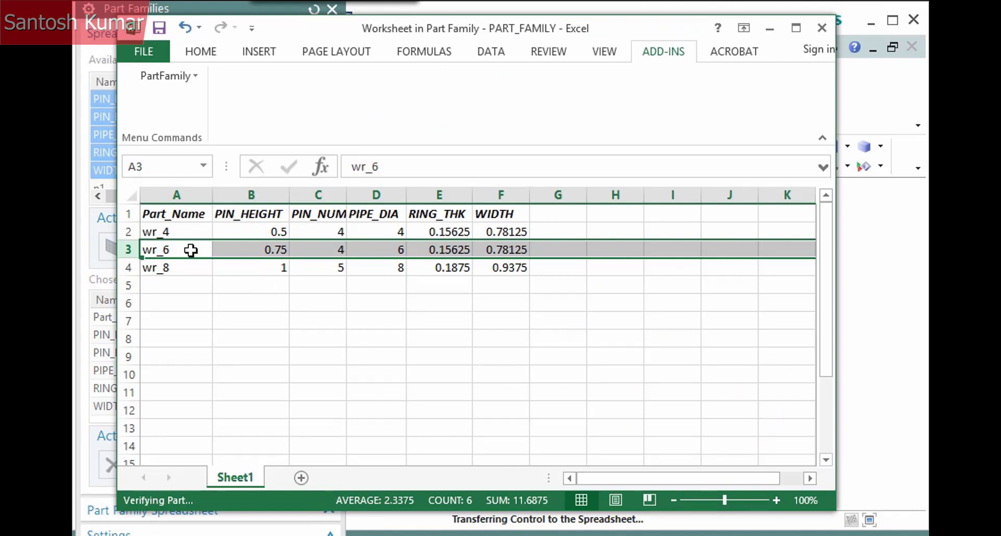
click(128, 231)
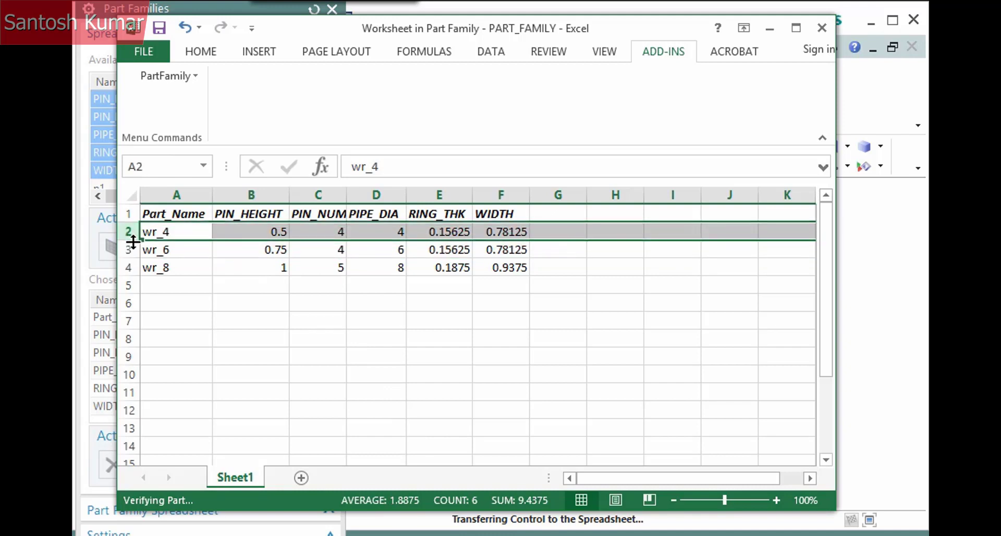
shift+click(130, 267)
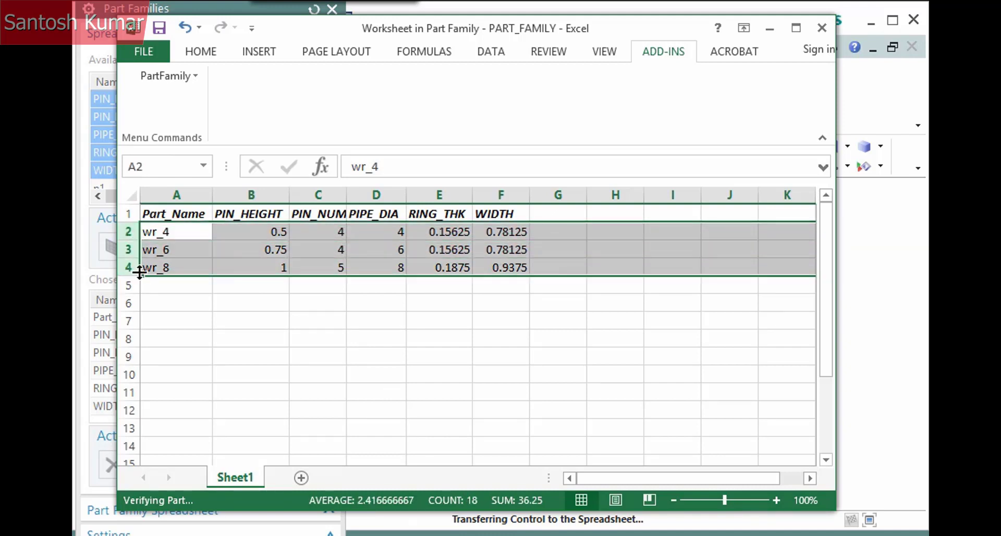
click(183, 81)
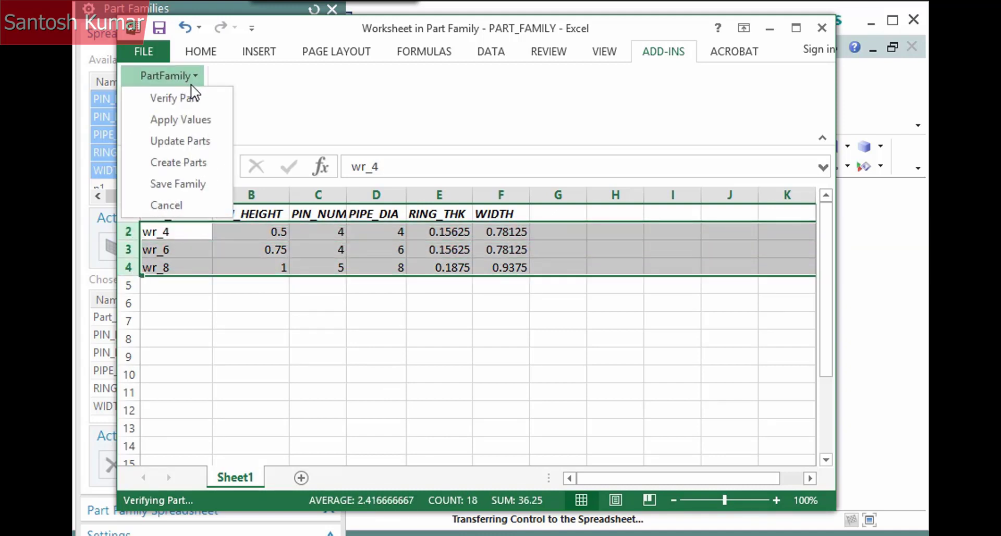
click(210, 161)
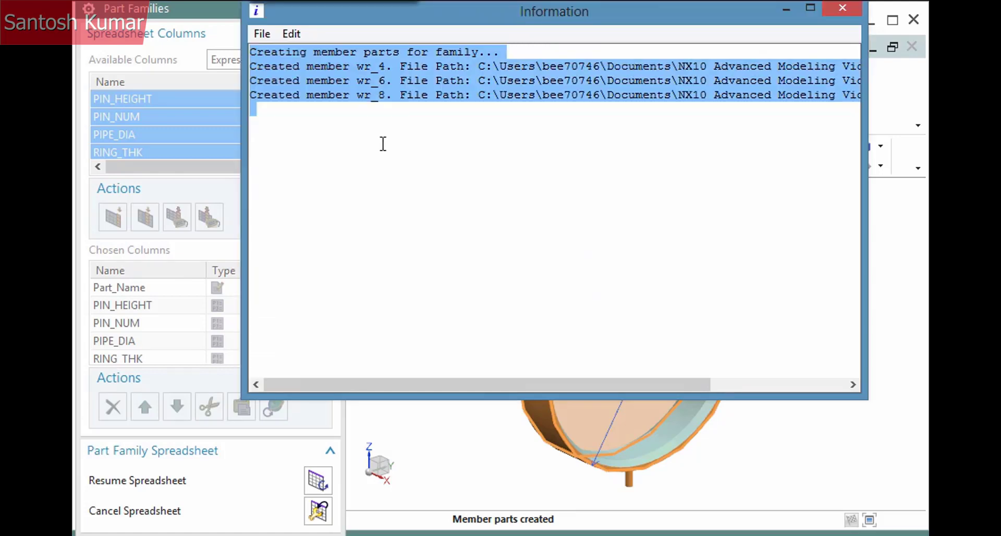
Close the creation report and save the family from Excel's PartFamily commands
click(841, 8)
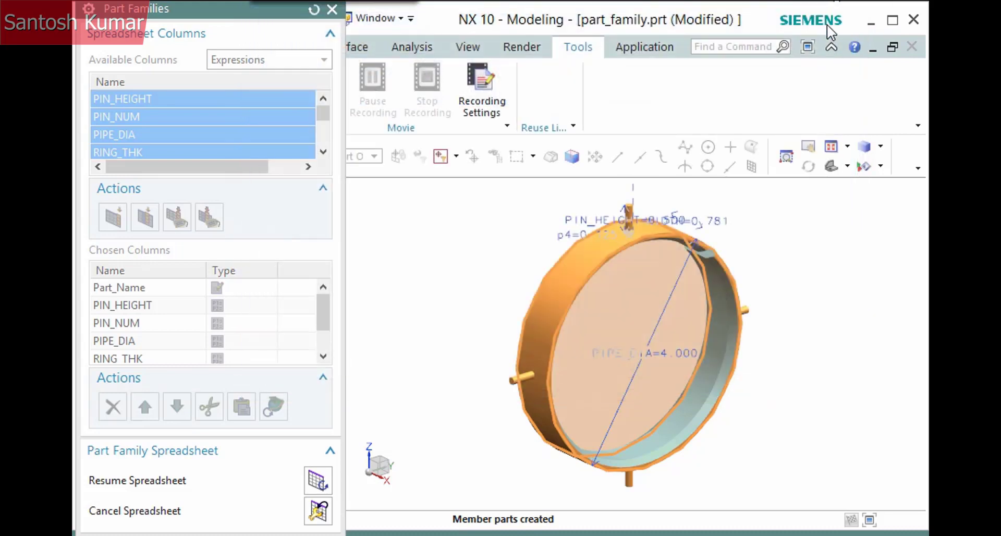
click(318, 480)
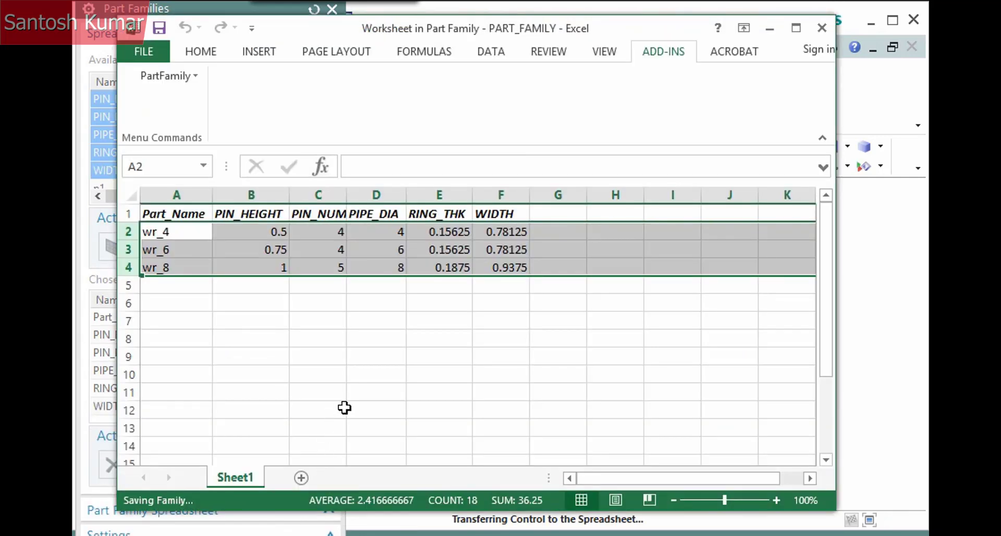
click(174, 77)
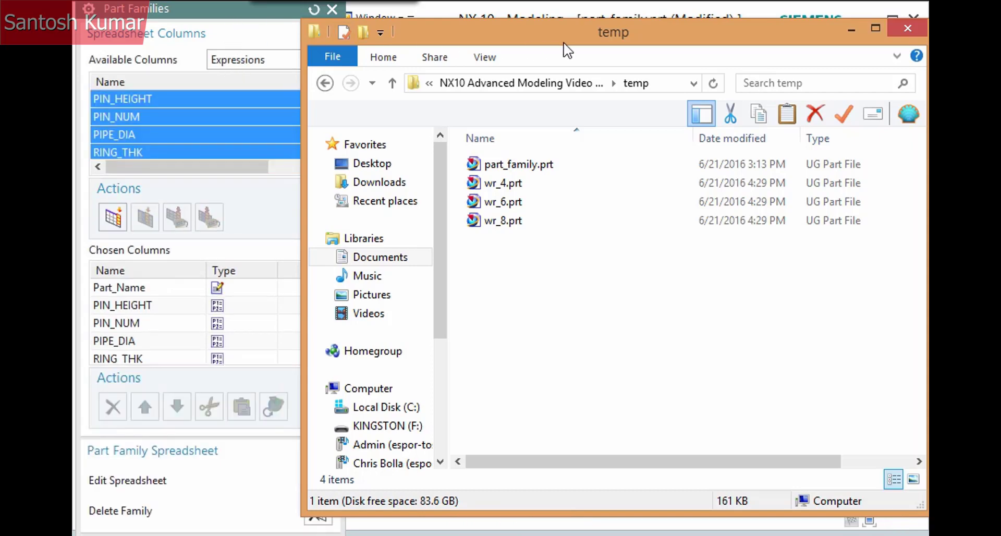
Close the Part Families setup in NX and save the work part only
click(230, 9)
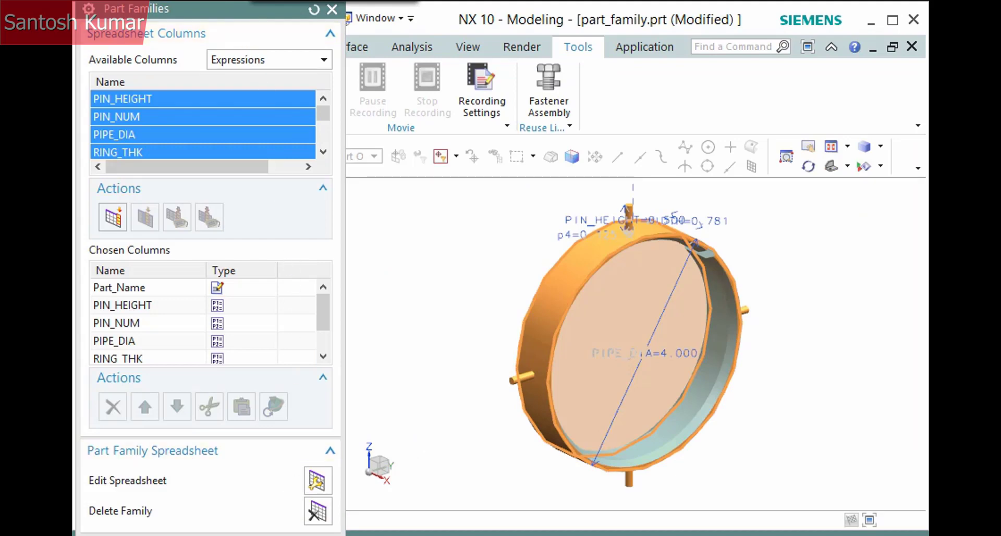
key(Escape)
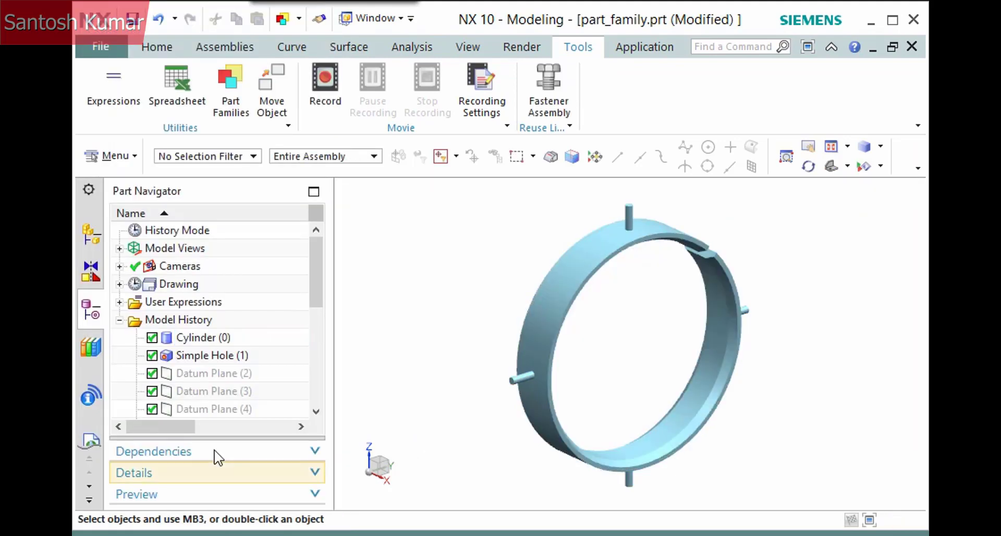
click(97, 47)
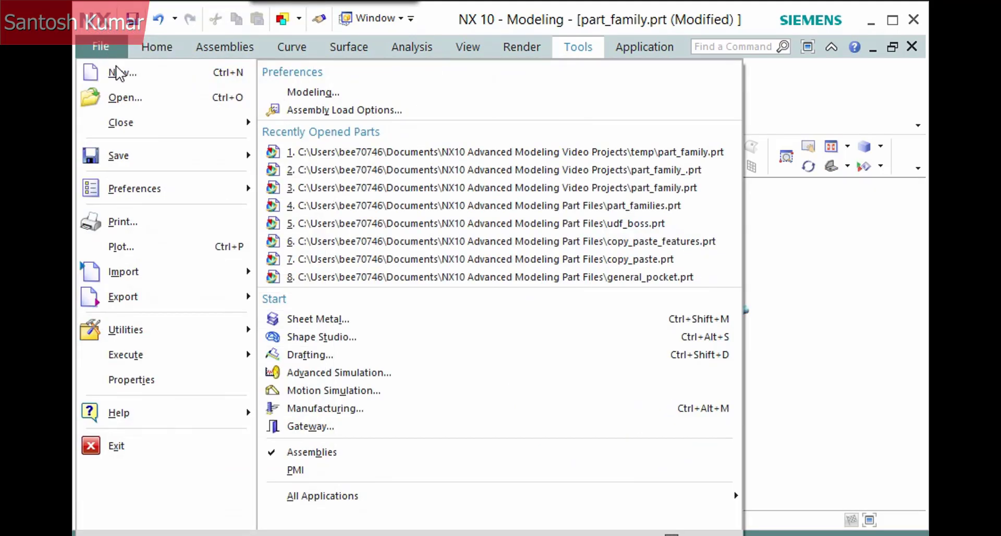
mouse_move(148, 163)
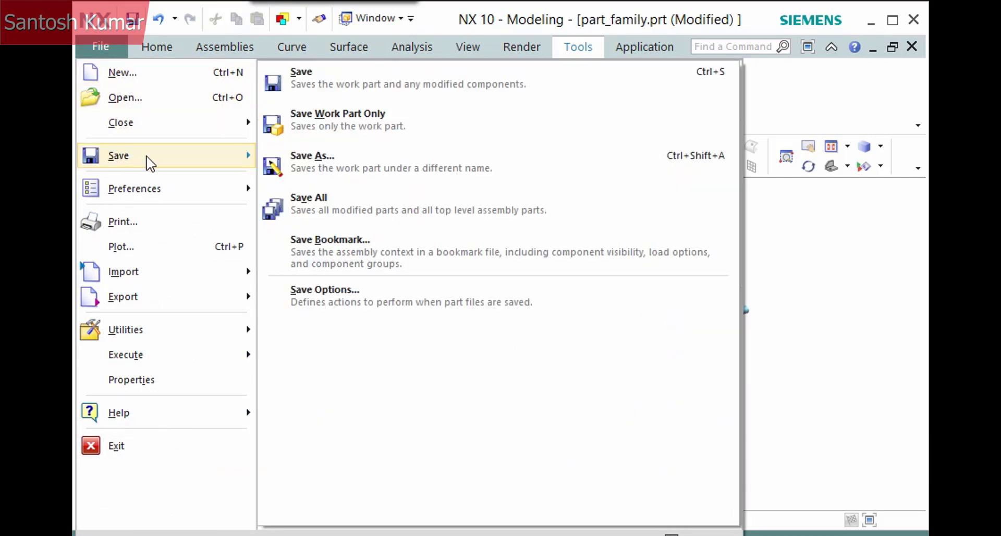
click(311, 86)
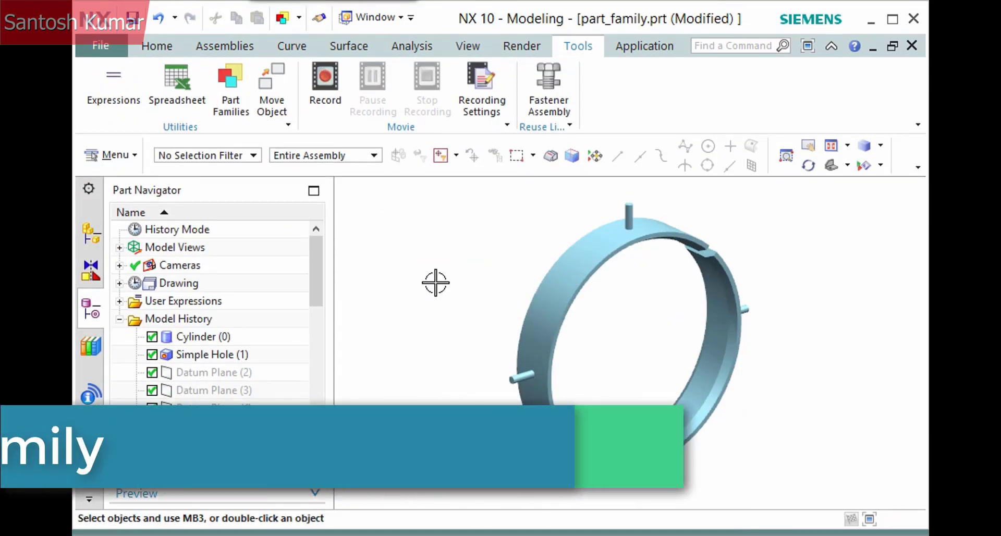
Reopen Part Families and select PIPE_DIA in Available Columns and PIN_NUM in Chosen Columns
click(232, 107)
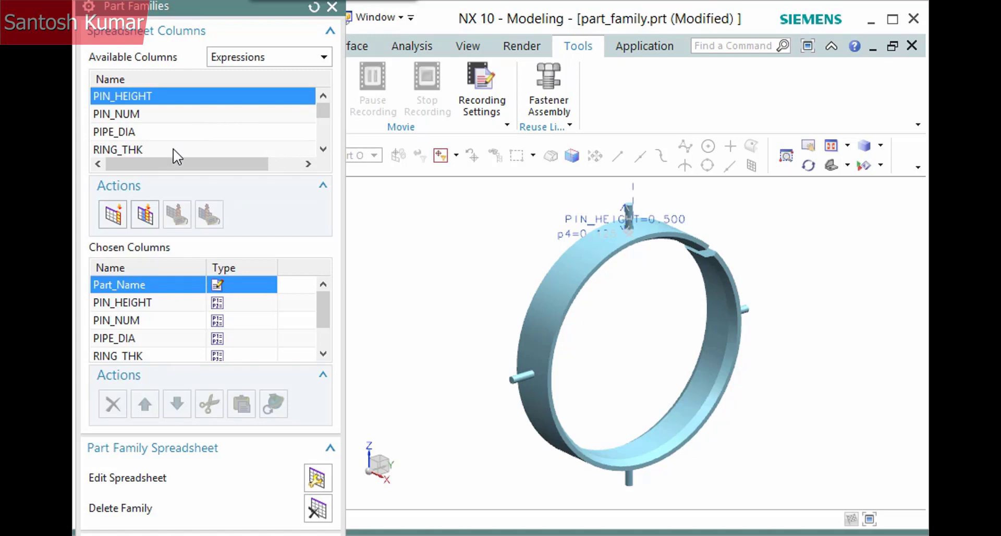
click(109, 131)
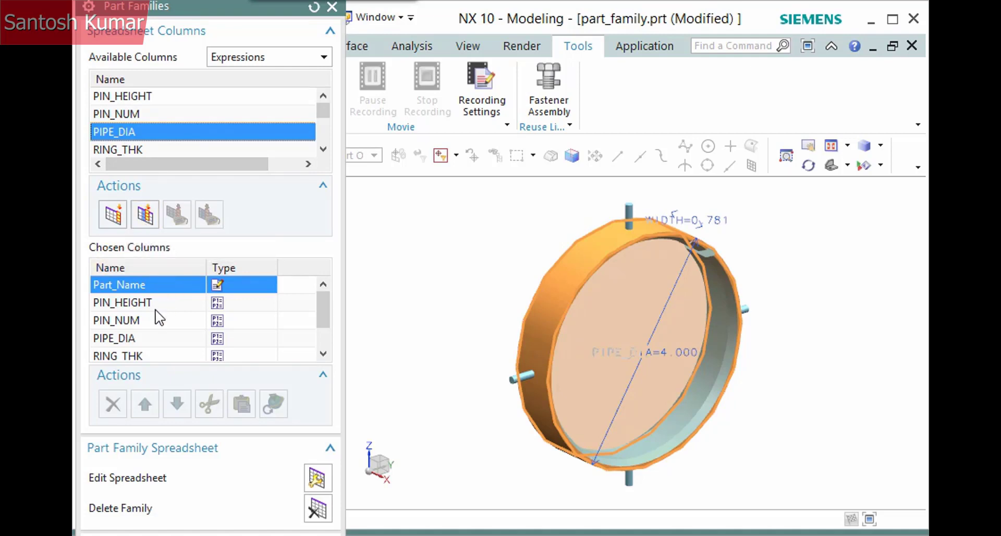
click(139, 320)
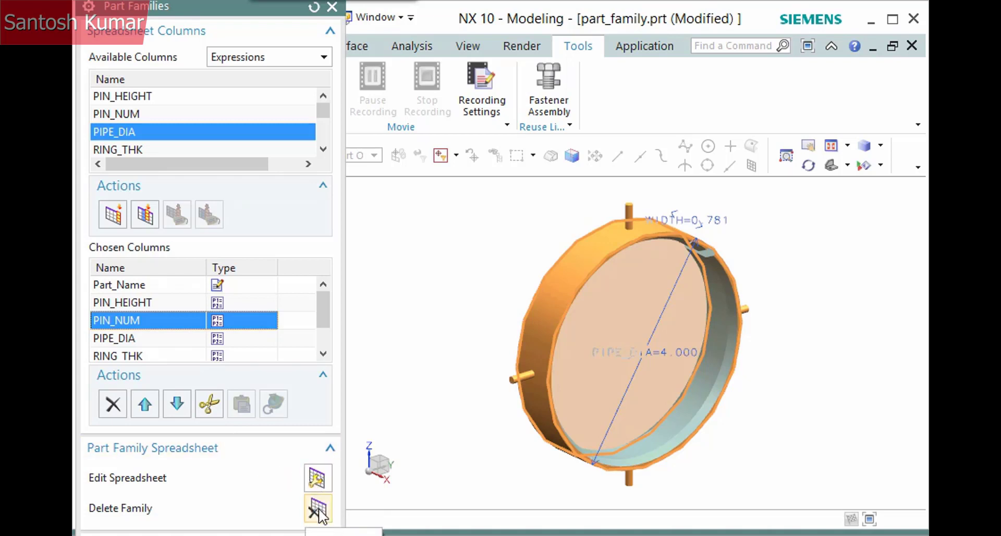
Change wr_6's PIN_HEIGHT to 0.875 in the family spreadsheet
click(318, 479)
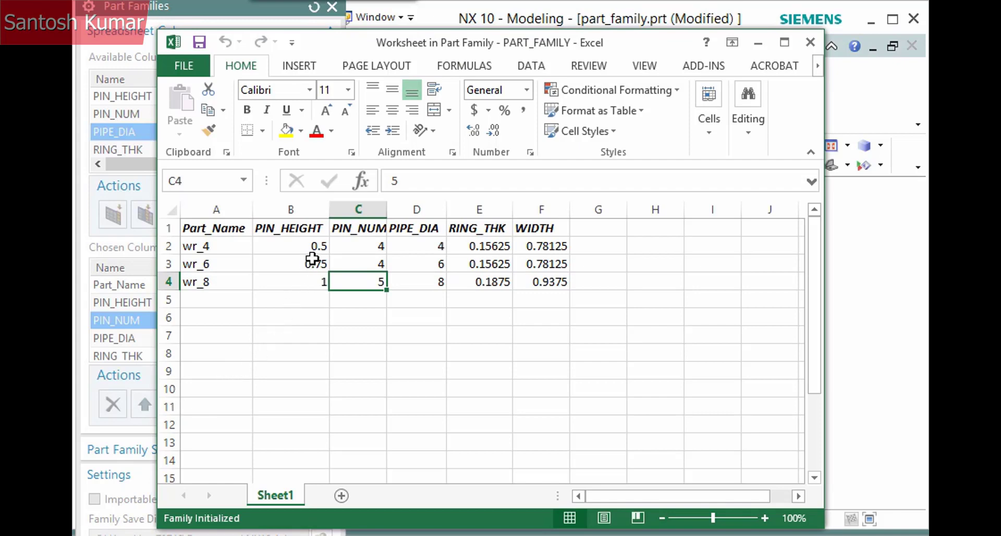
click(306, 276)
click(313, 261)
click(402, 181)
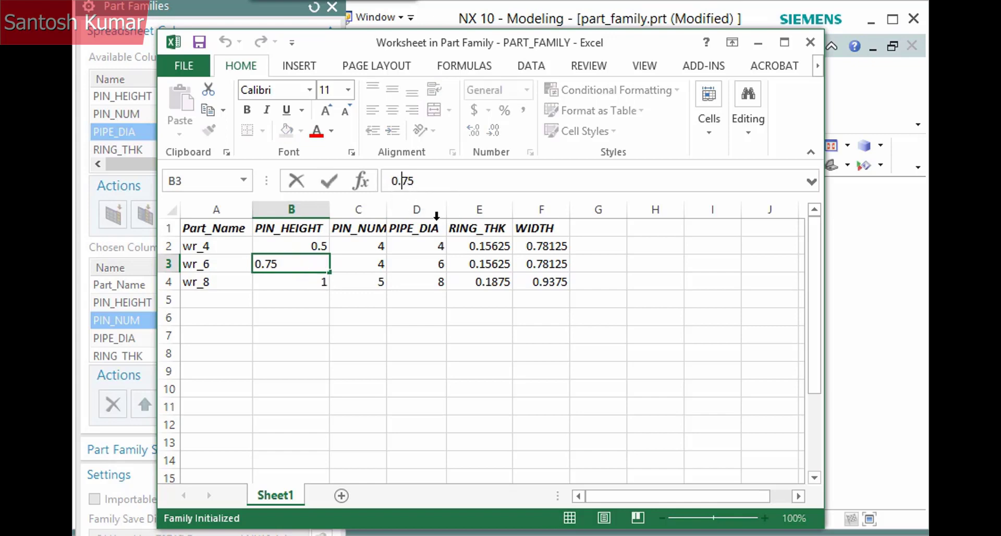
text(8)
key(Return)
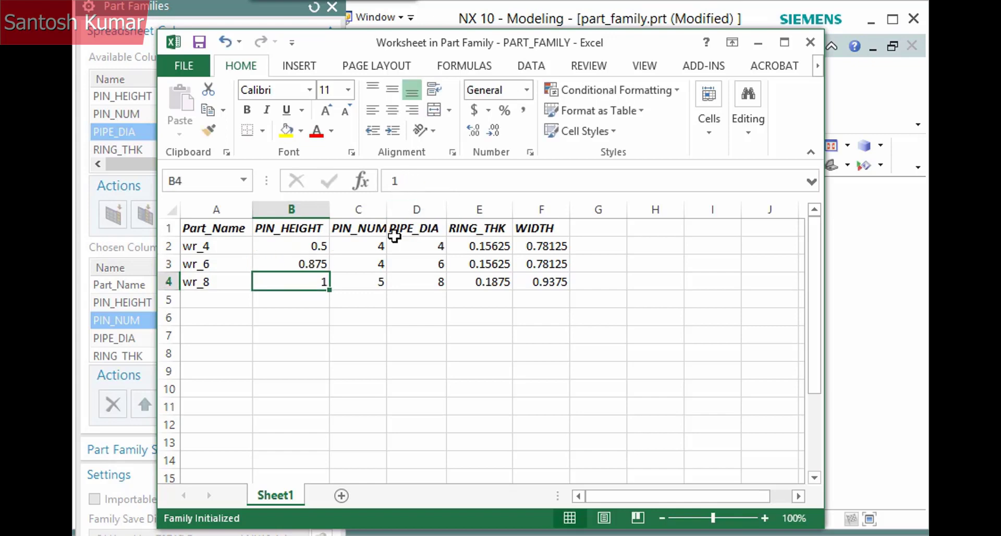
Update the wr_6 member part from its row with PartFamily > Update Parts
click(168, 264)
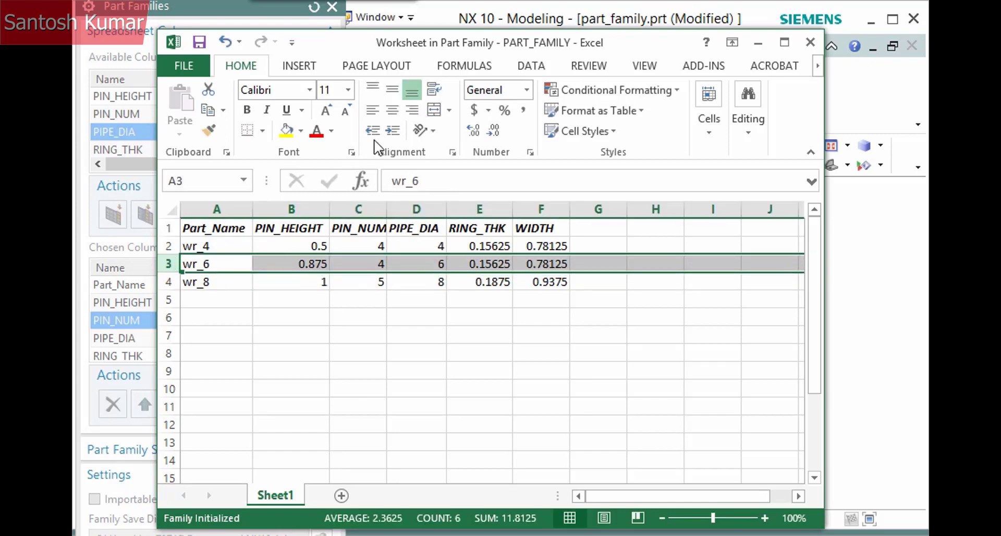
click(704, 66)
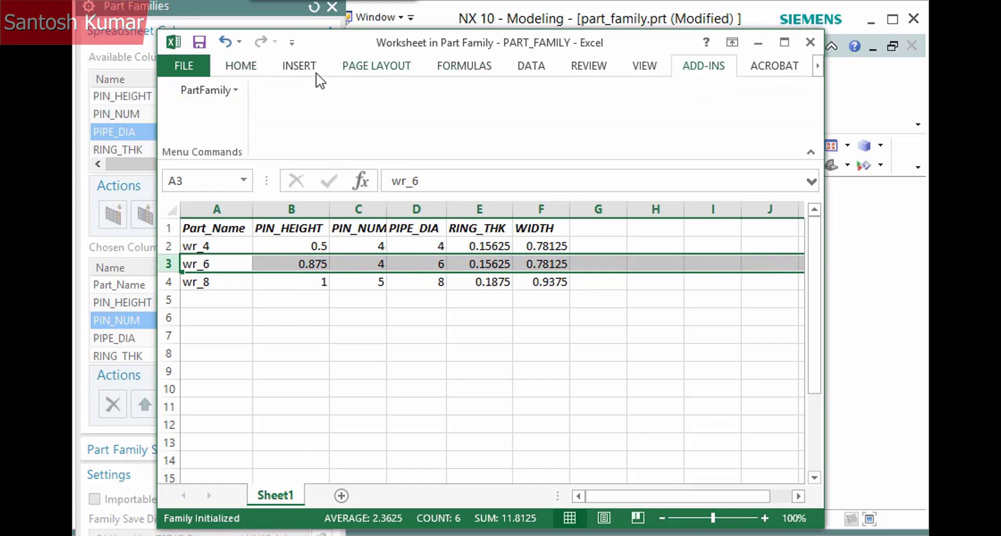
click(230, 92)
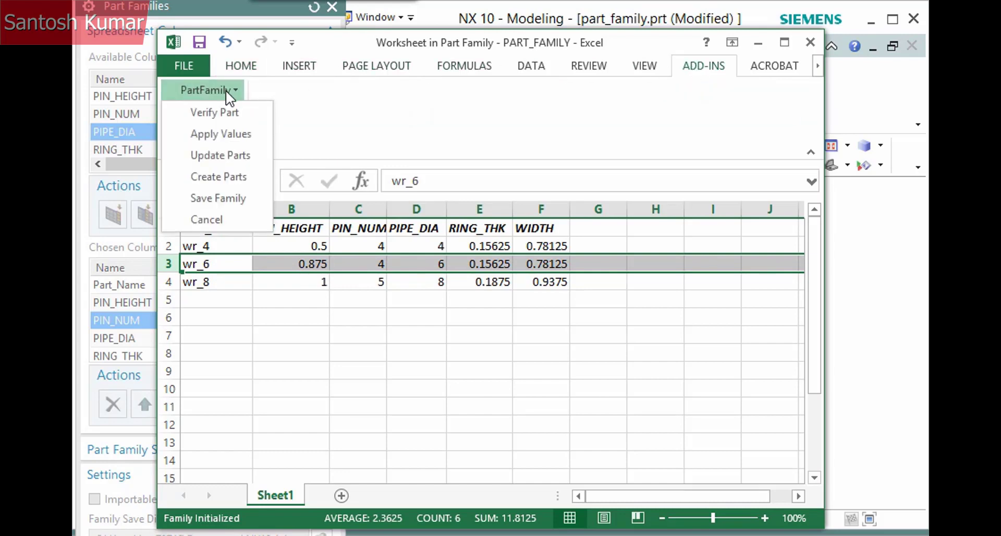
click(233, 156)
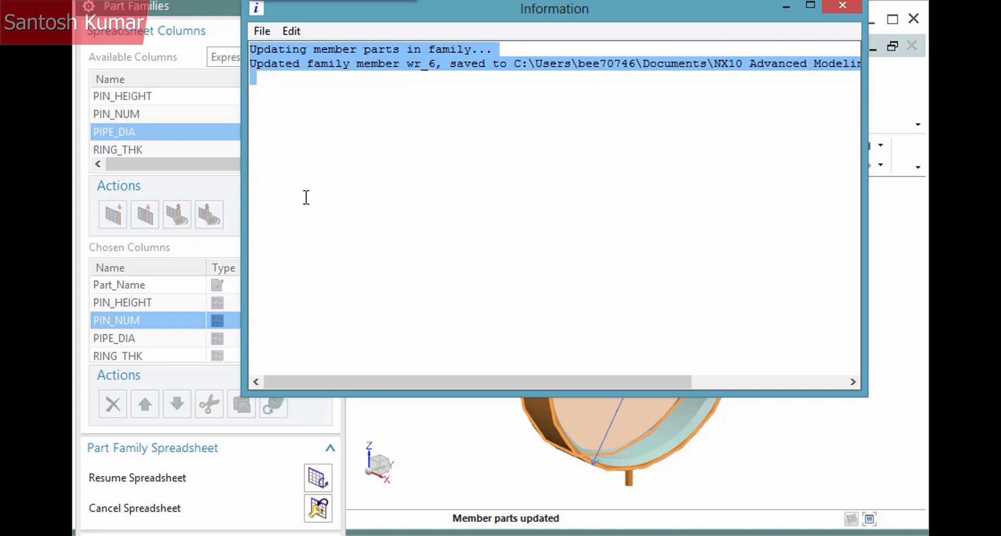
click(839, 6)
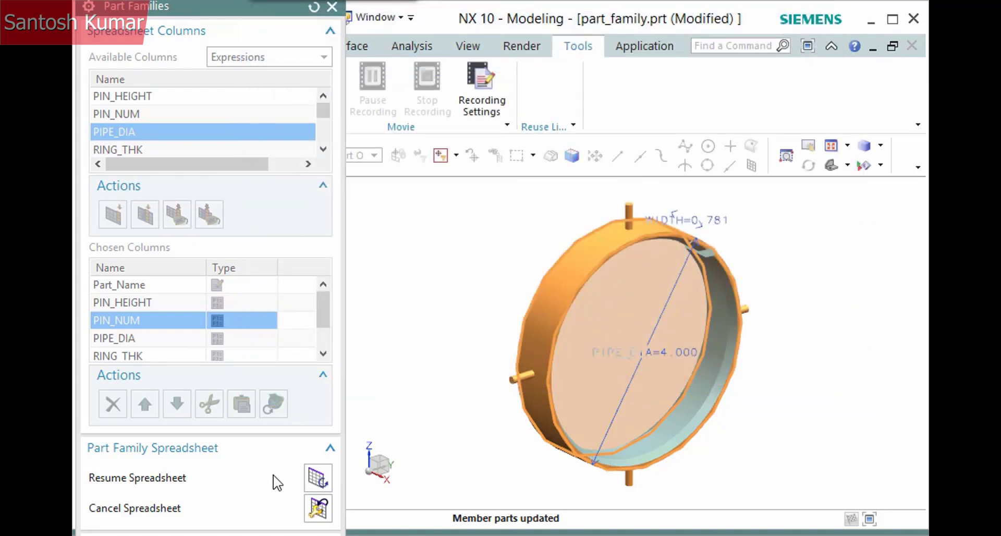
Add row 5 for wr_10 with PIN_HEIGHT 1.25, PIN_NUM 5 and PIPE_DIA 10
click(318, 477)
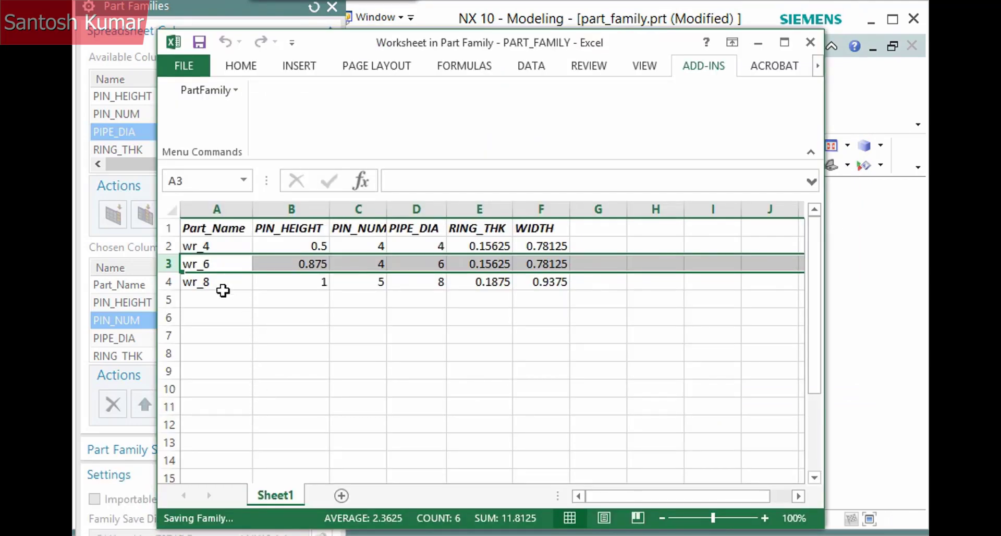
click(213, 301)
text(wr_10)
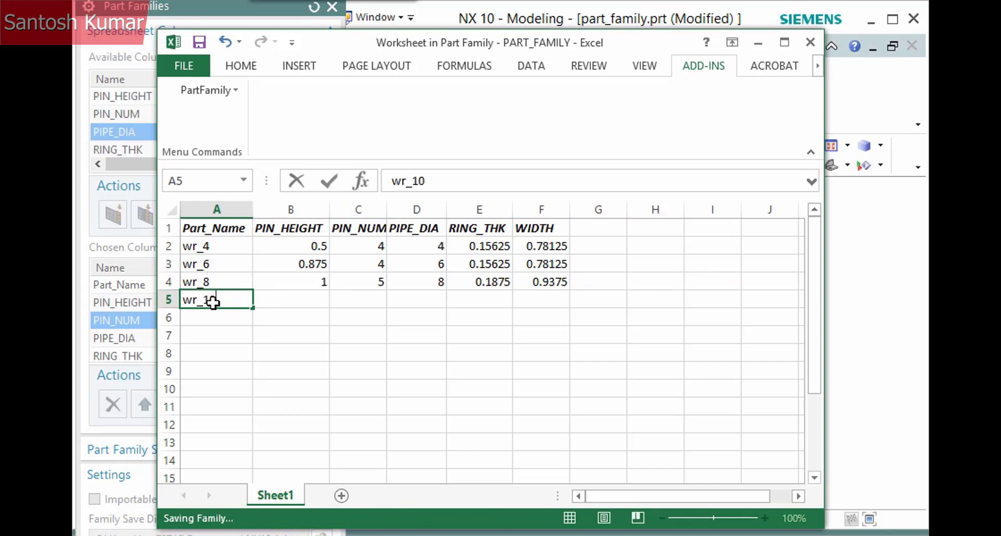
key(Tab)
text(1.21)
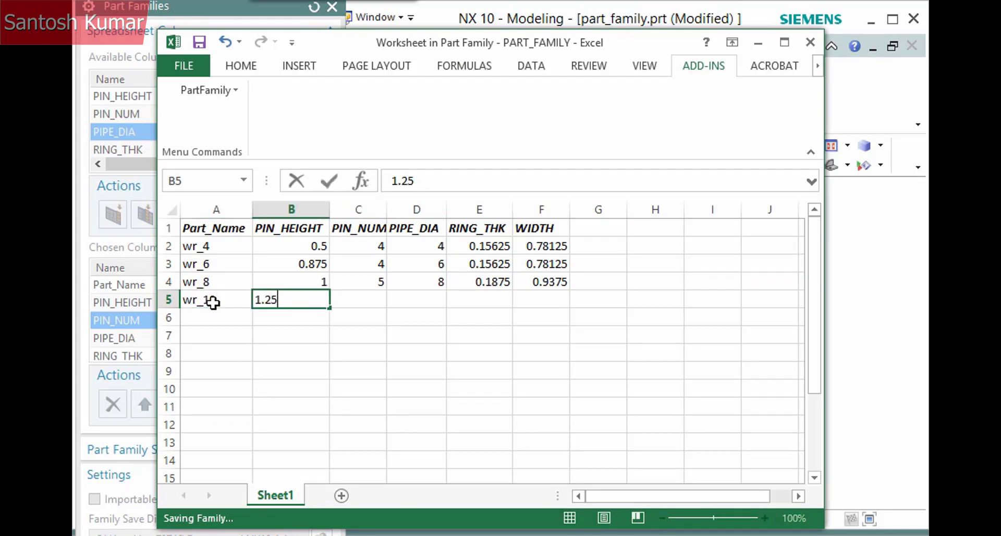
key(Tab)
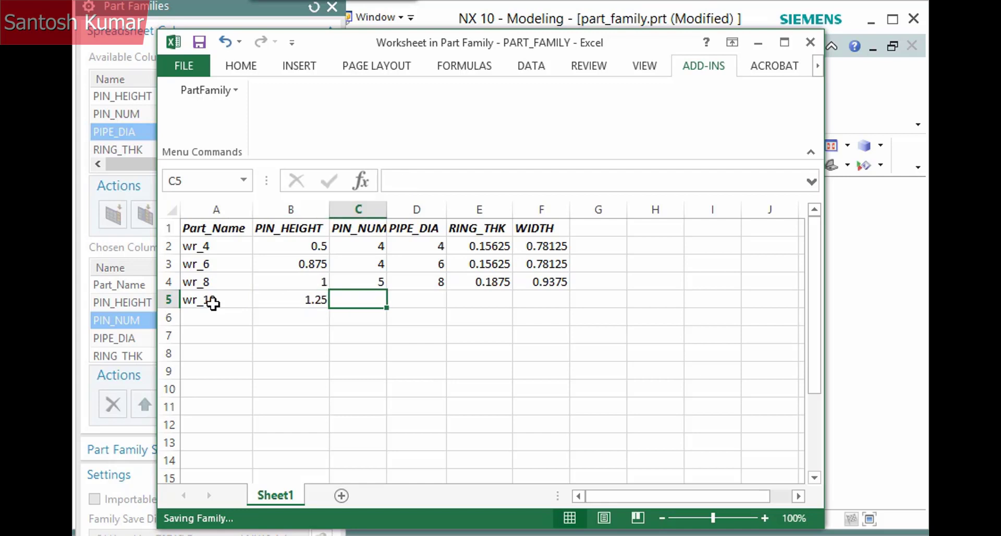
text(5)
key(Tab)
text(10)
key(Tab)
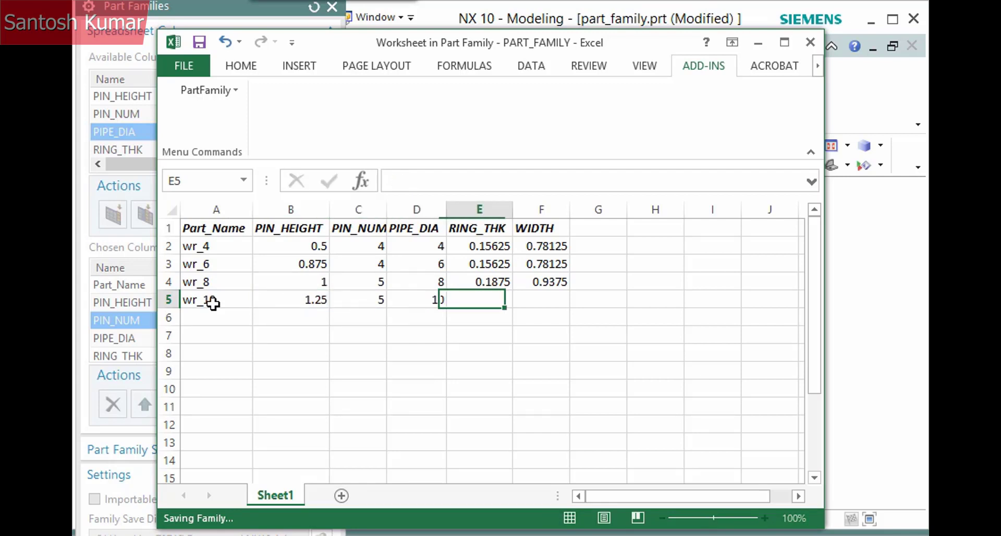
Copy wr_8's RING_THK and WIDTH values (0.1875, 0.9375) into wr_10's row
key(Up)
key(shift+Right)
key(ctrl+c)
key(Down)
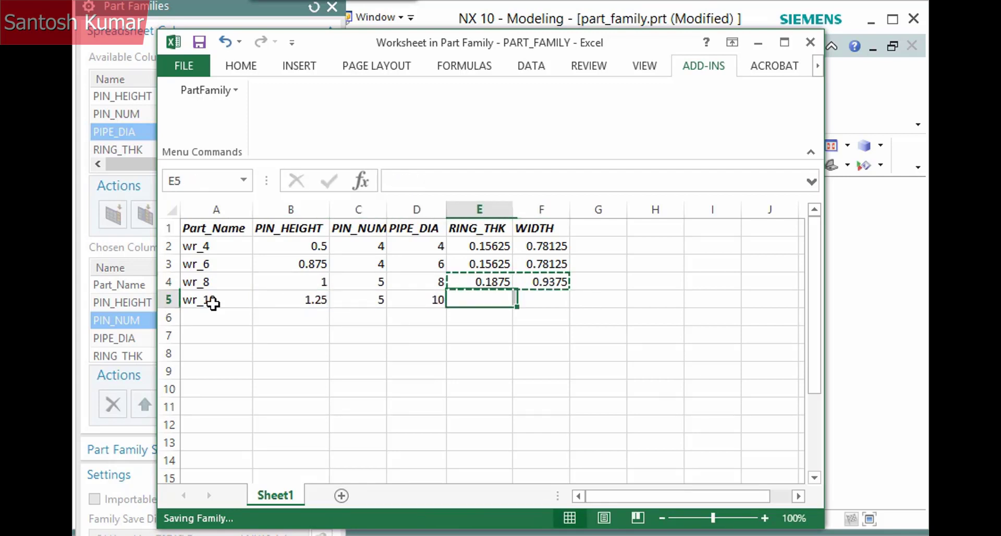
key(ctrl+v)
key(Down)
Create the wr_10 member part with PartFamily > Create Parts
click(174, 295)
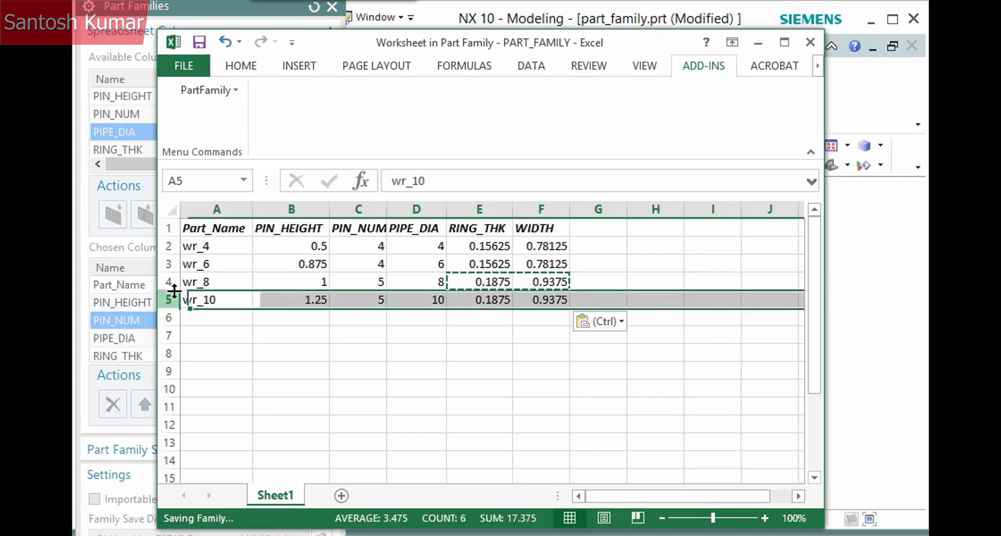
click(219, 92)
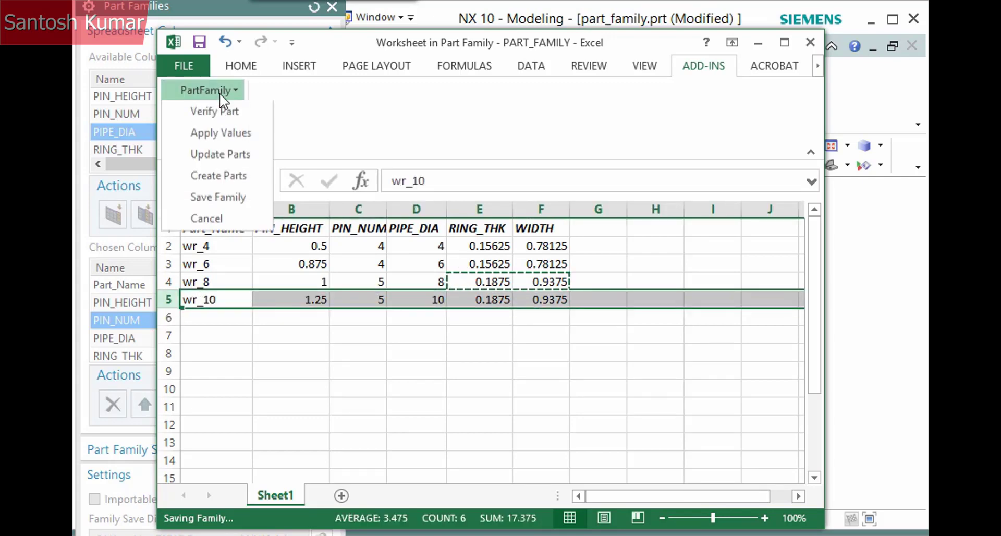
click(218, 176)
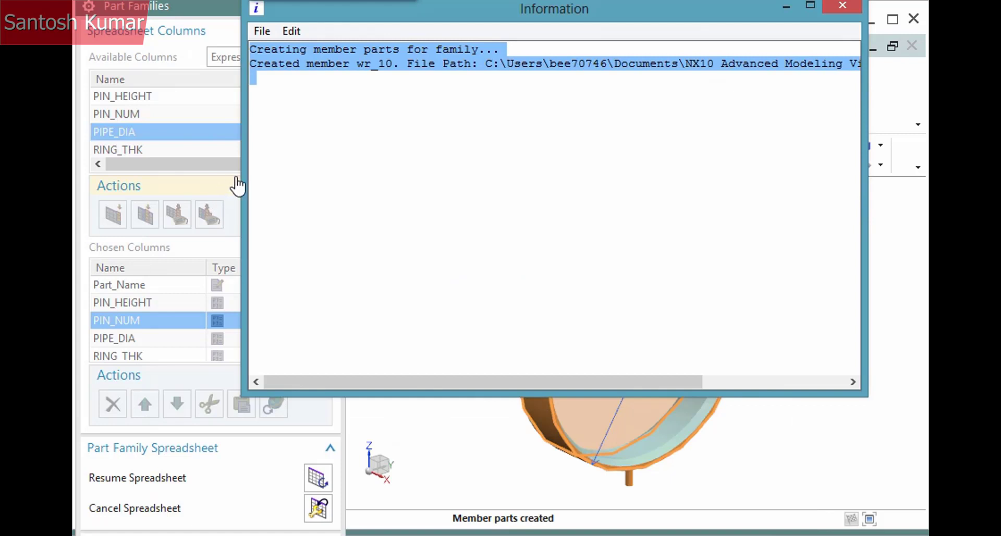
click(840, 6)
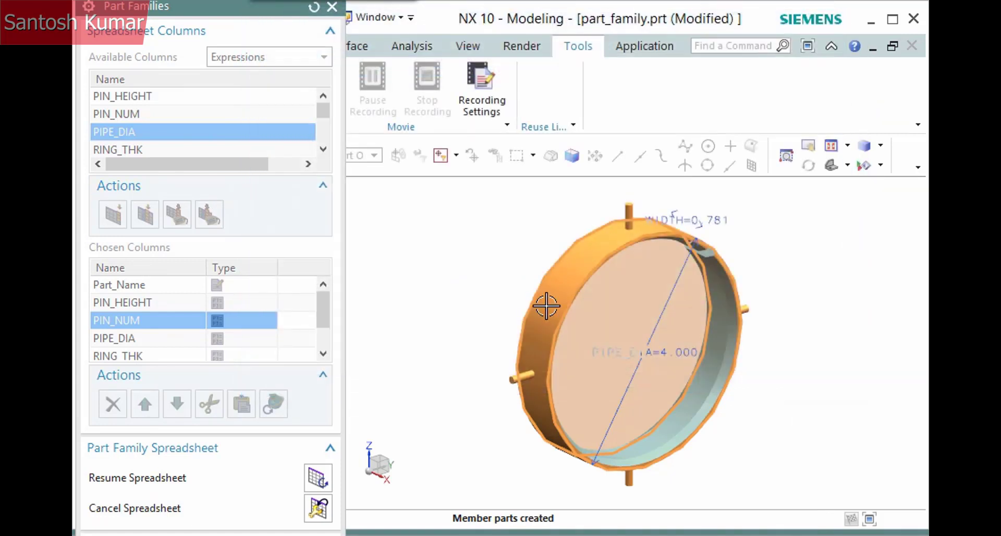
Save the part family from the spreadsheet and save the part file
click(318, 479)
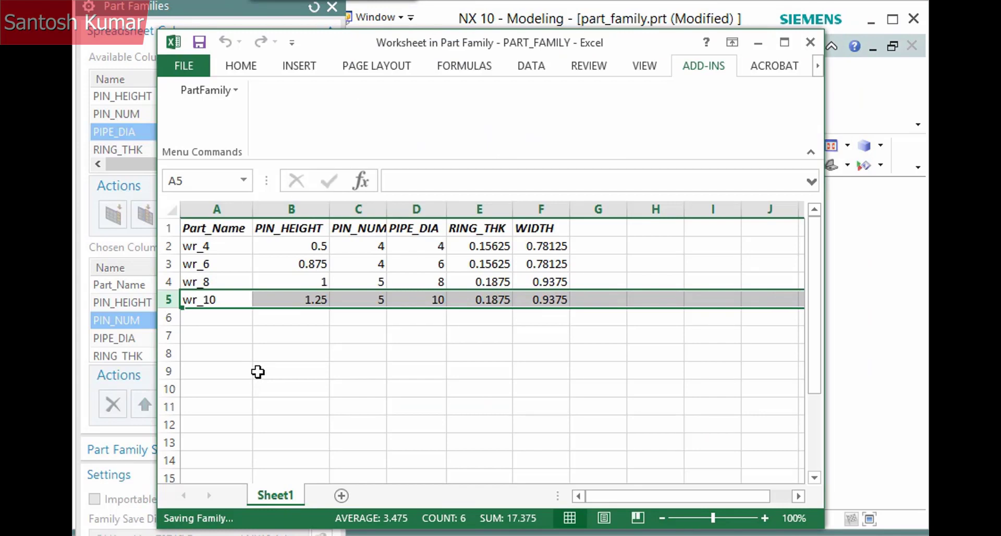
click(257, 372)
click(216, 93)
click(224, 197)
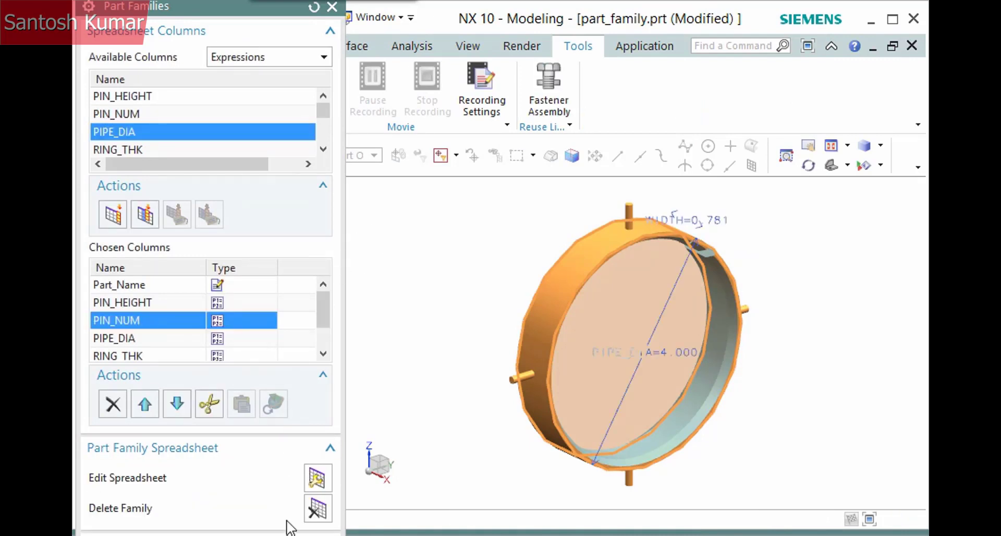
key(Escape)
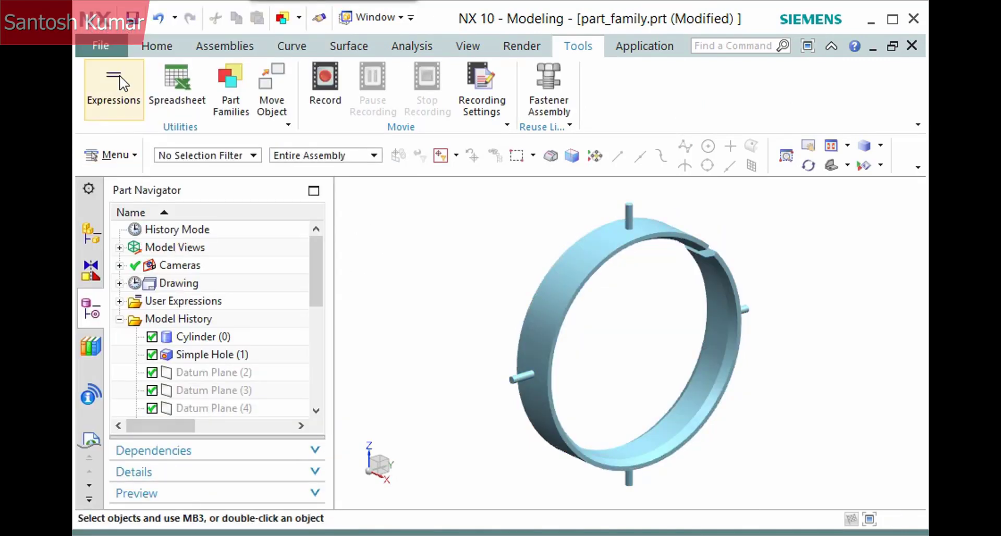
click(132, 17)
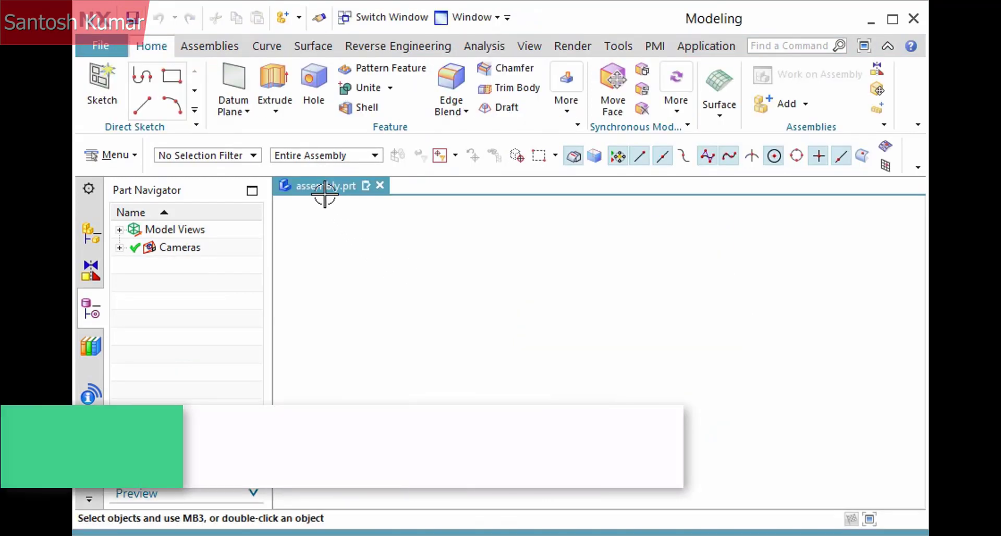
Add a component to the assembly, choosing part_family.prt as the file
click(209, 46)
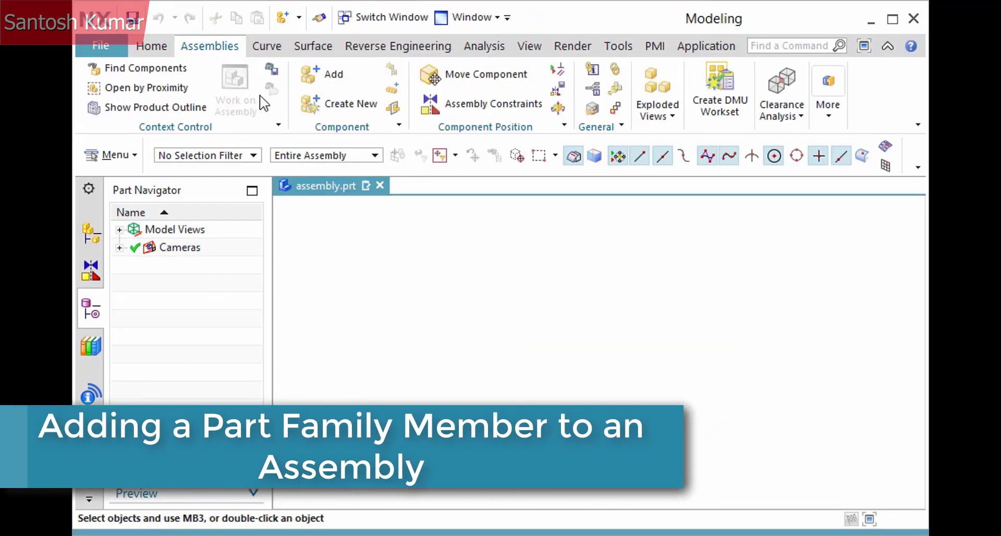
click(336, 78)
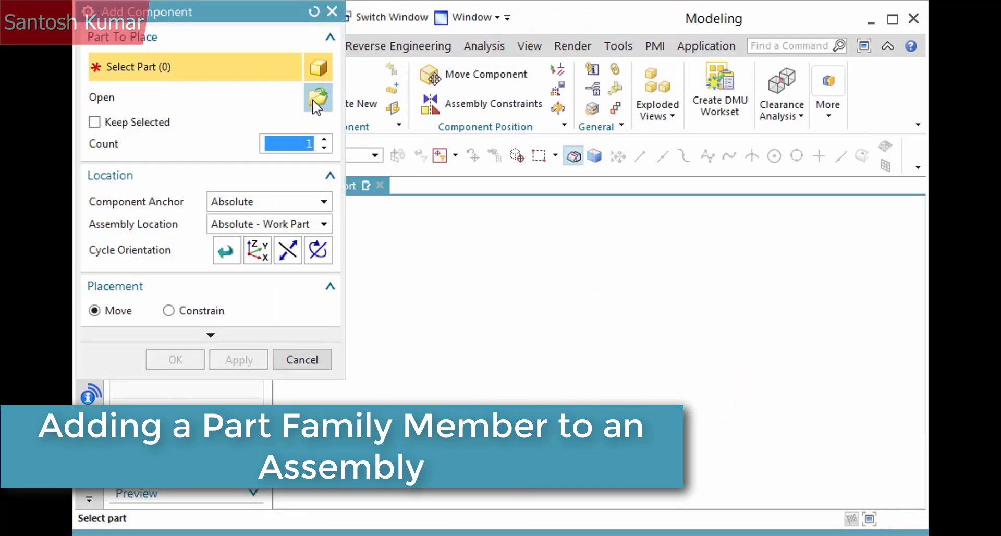
click(315, 100)
click(241, 95)
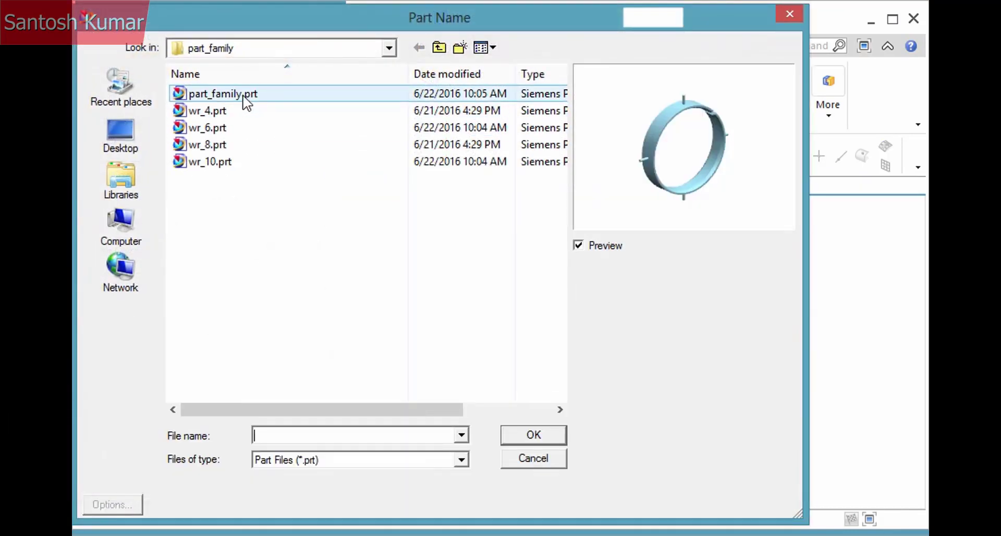
click(521, 441)
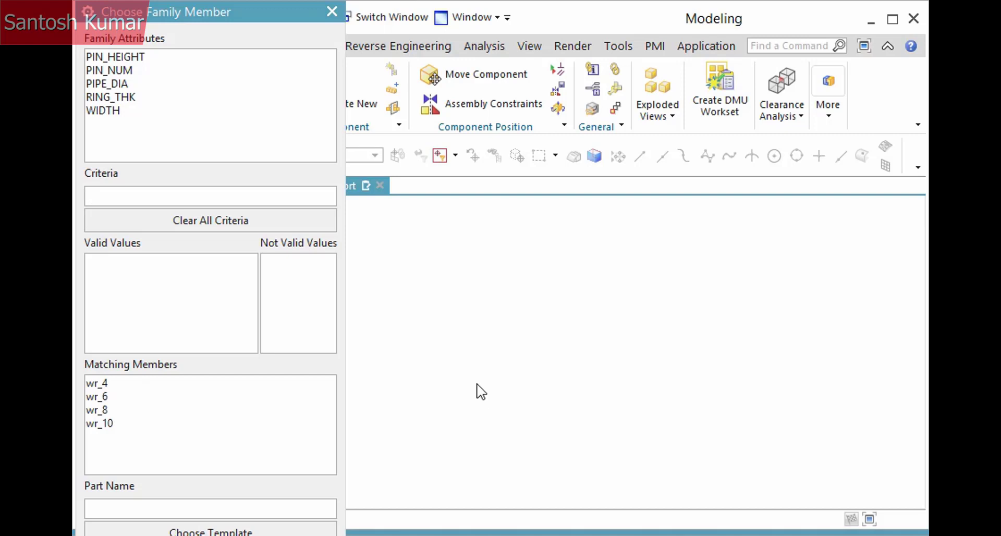
click(218, 425)
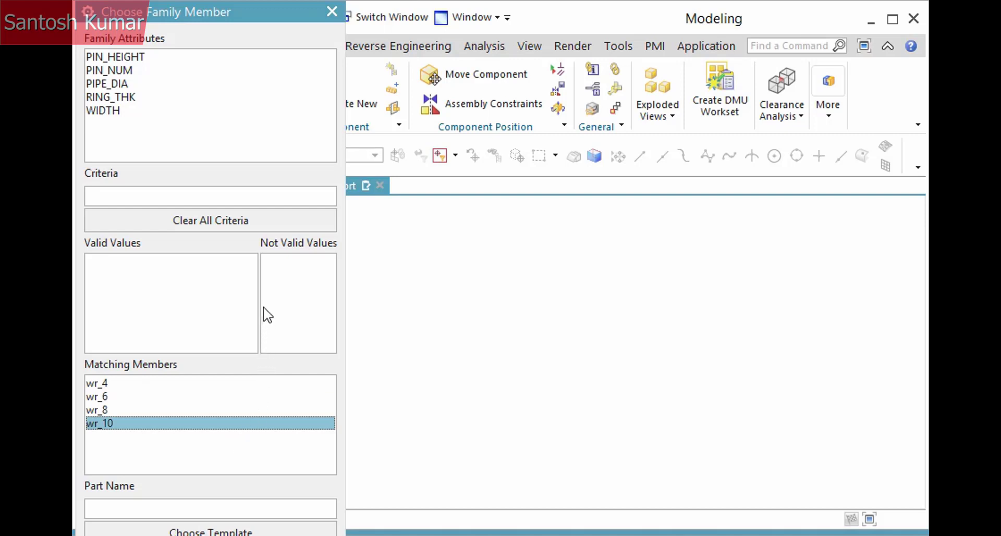
click(127, 84)
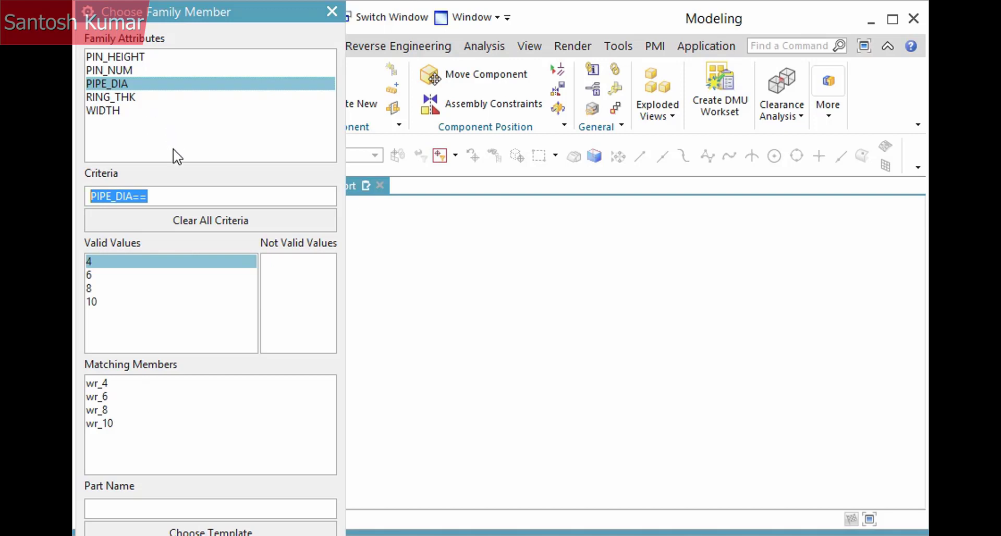
click(178, 192)
text(8)
key(Return)
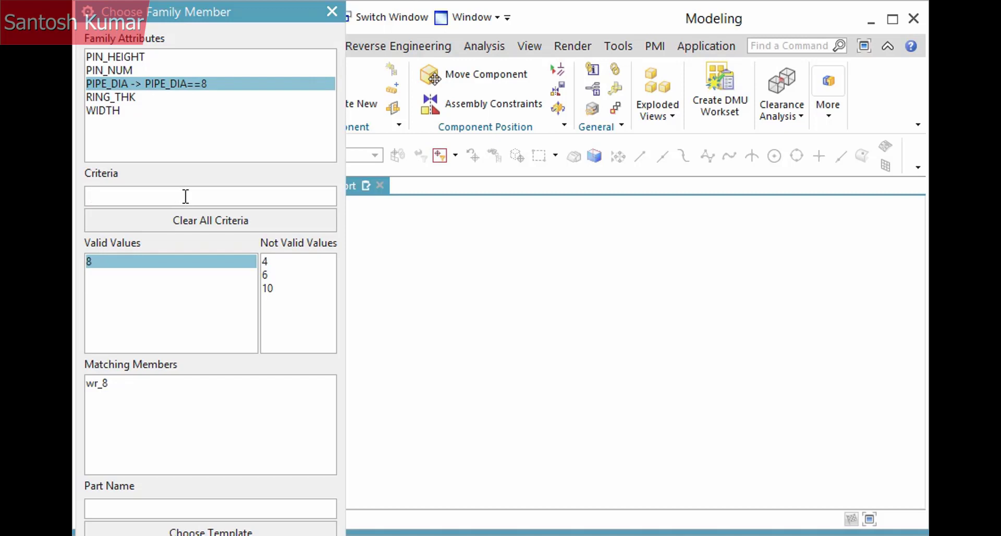
click(197, 216)
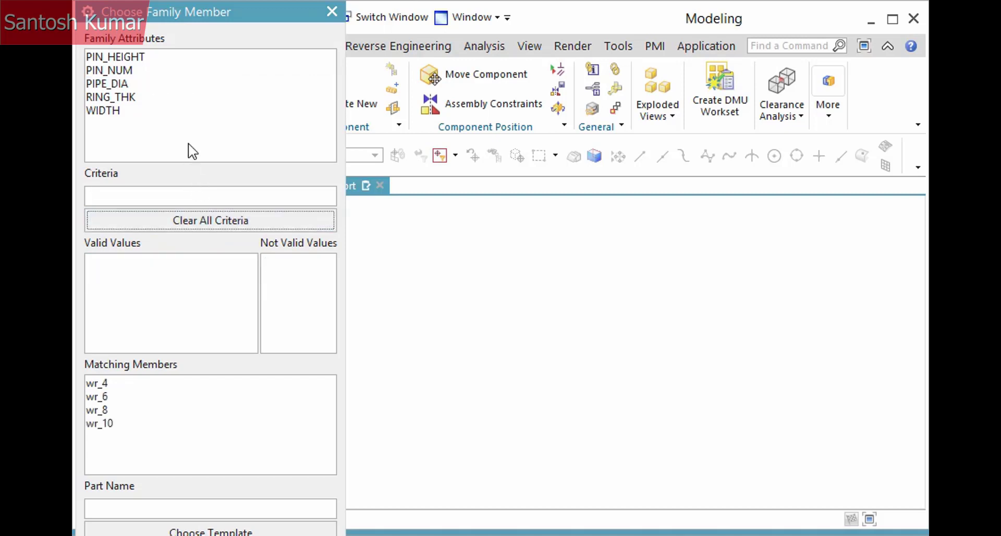
Filter the family members by the criterion PIN_HEIGHT>0.75
click(149, 58)
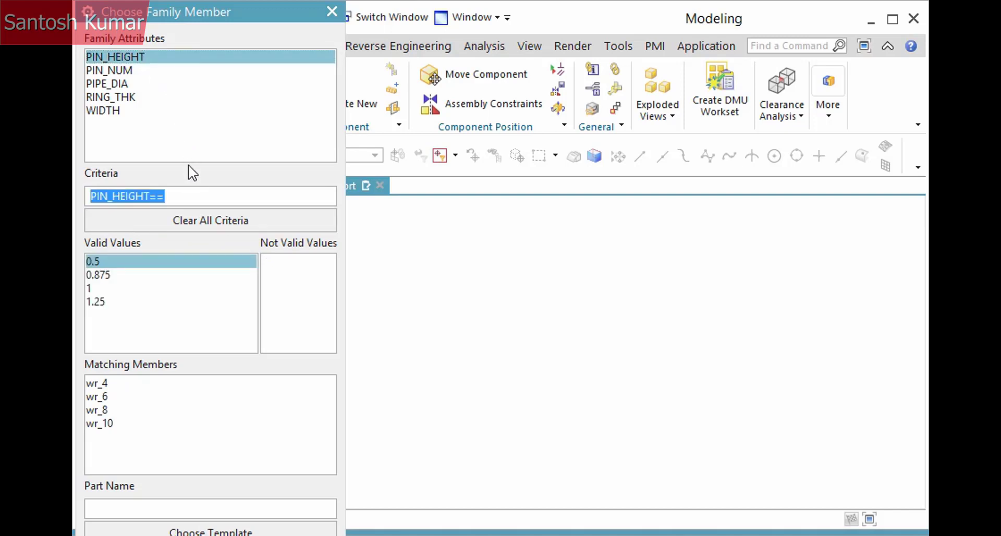
click(185, 191)
key(BackSpace)
key(BackSpace)
text(>0.75)
key(Return)
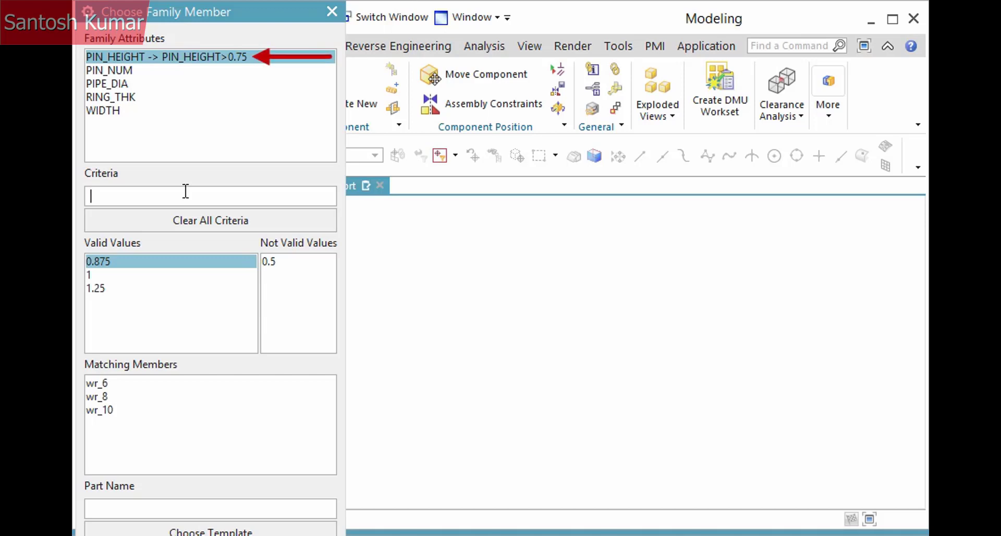
Add the criterion PIN_NUM==4, leaving wr_6 as the only match
click(145, 73)
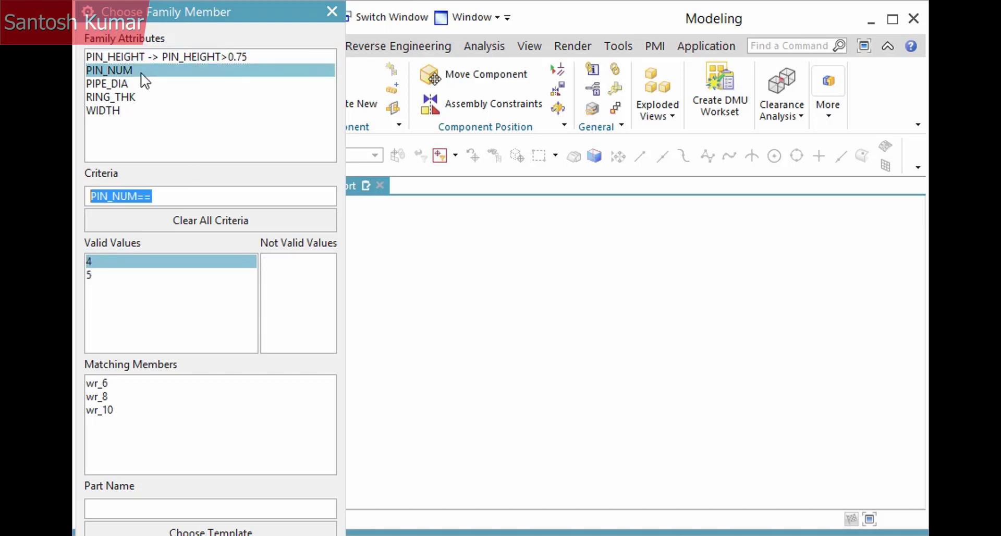
click(184, 193)
text(4)
key(Return)
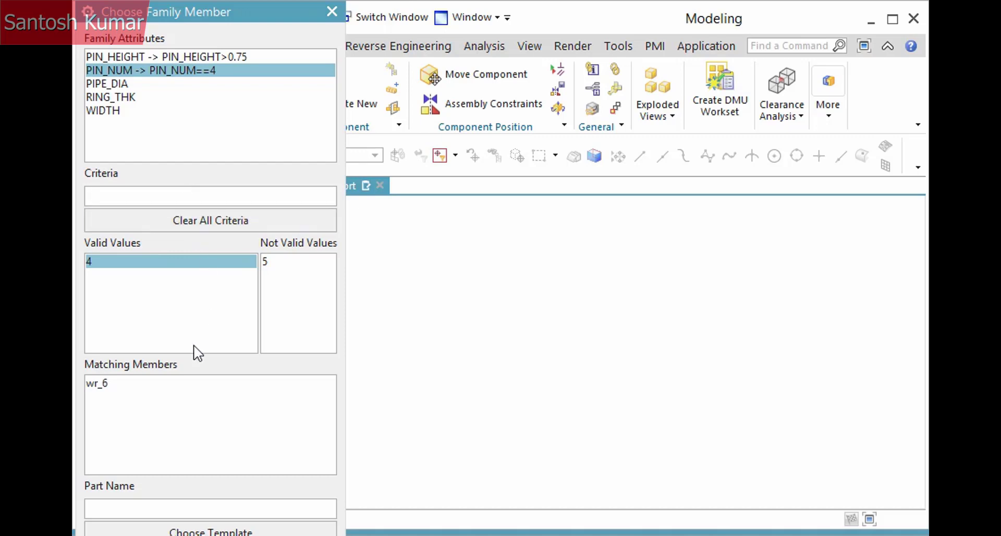
Accept wr_6 as the family member to place in the assembly
middle_click(178, 419)
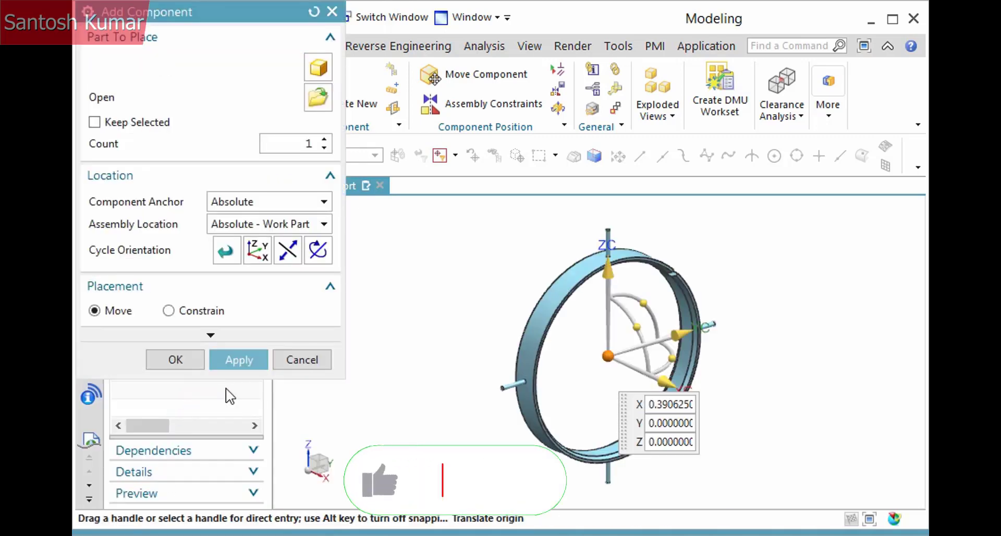